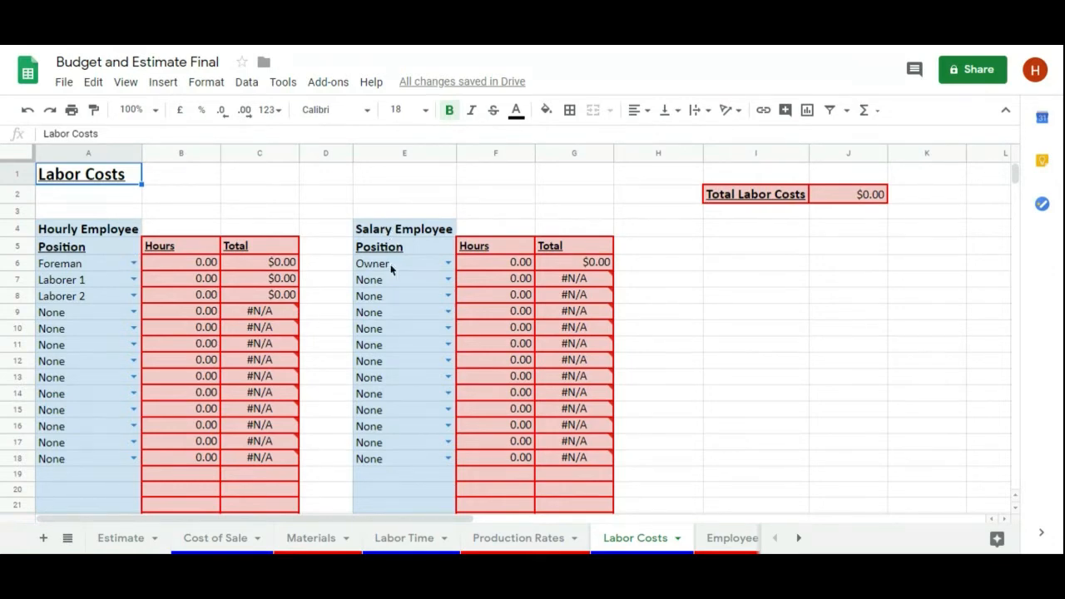
Look through the work category tables on the Production Rates sheet, from Excavation and Base Preparation across to Joint Installation and Cuts.
click(513, 542)
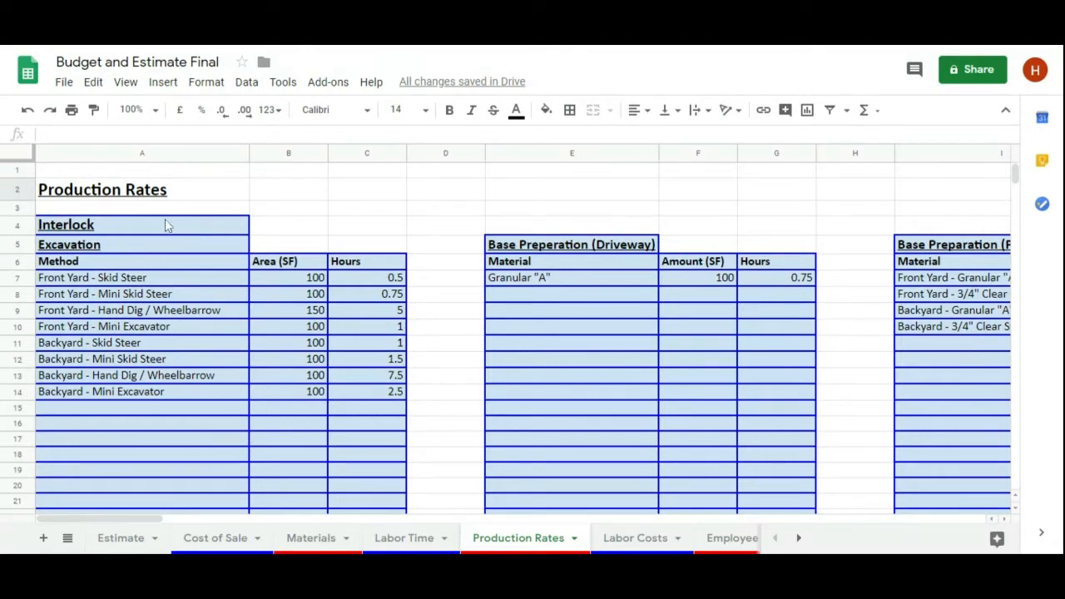
click(107, 249)
click(571, 245)
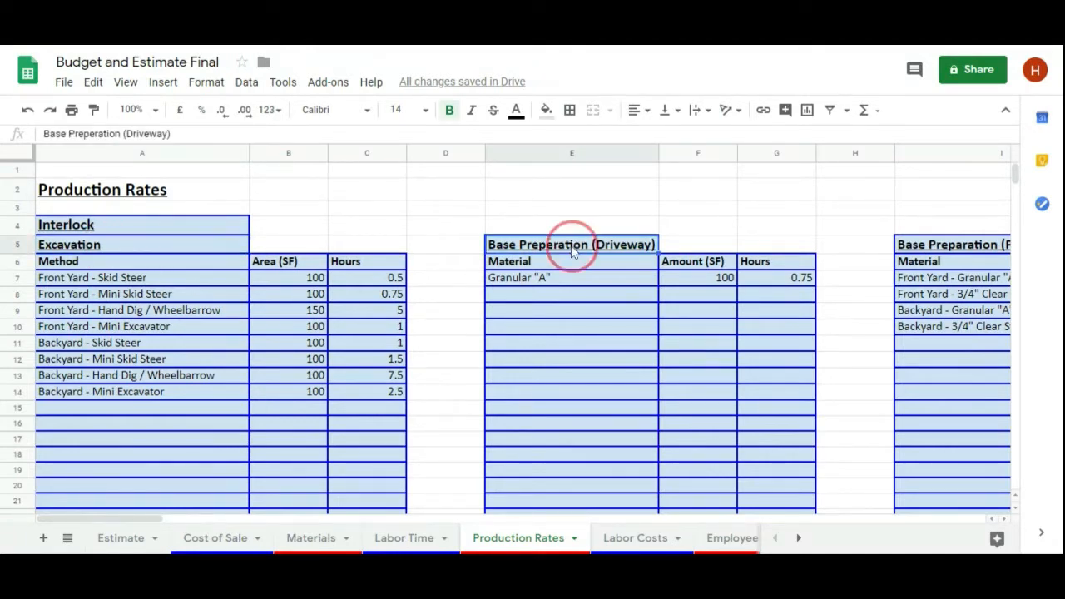
click(974, 250)
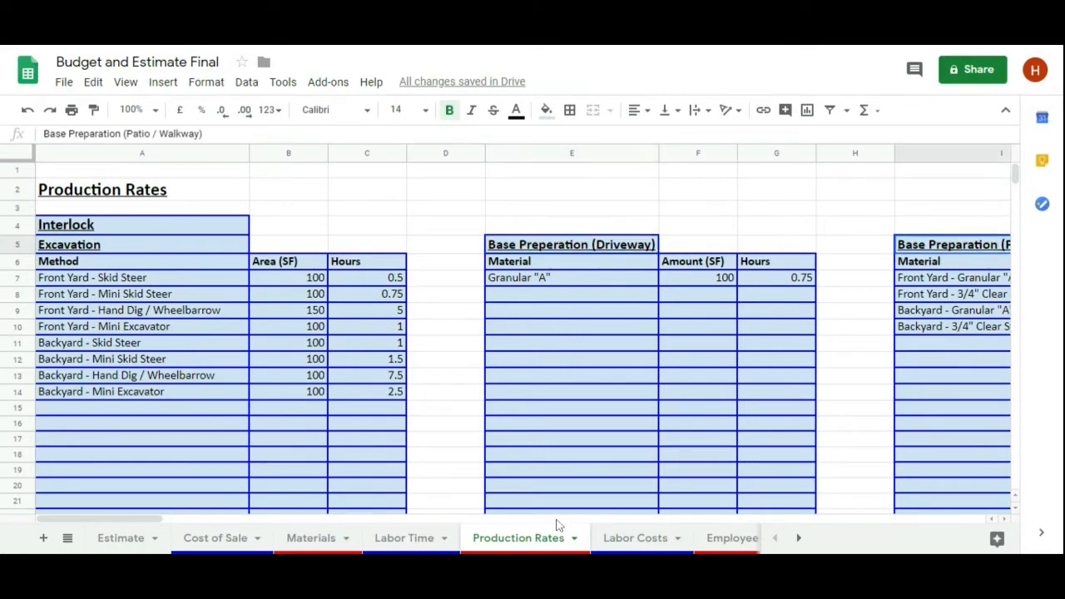
drag(166, 518, 319, 535)
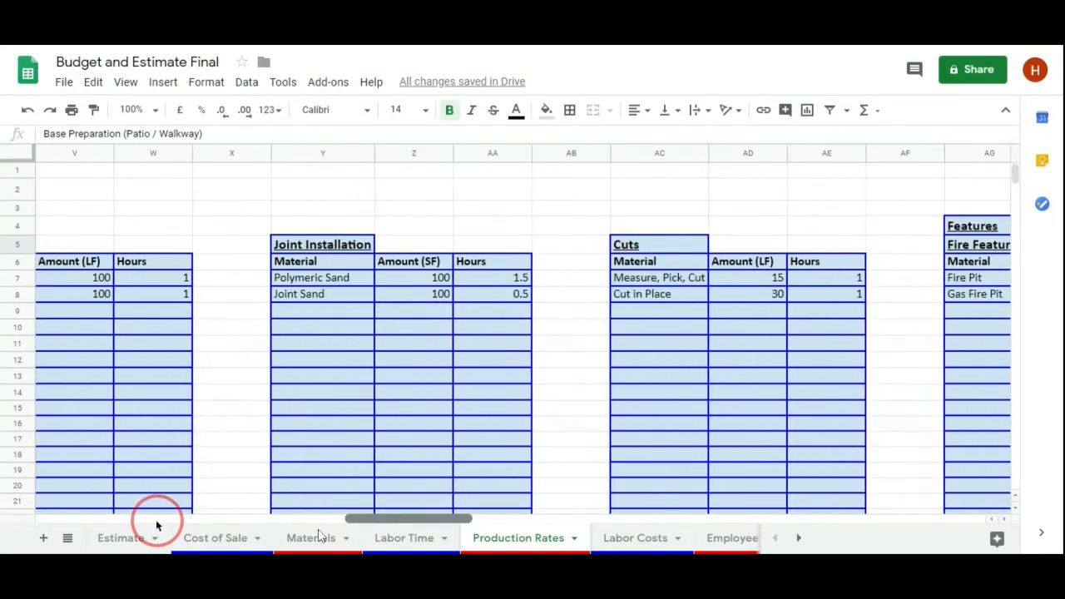
click(156, 522)
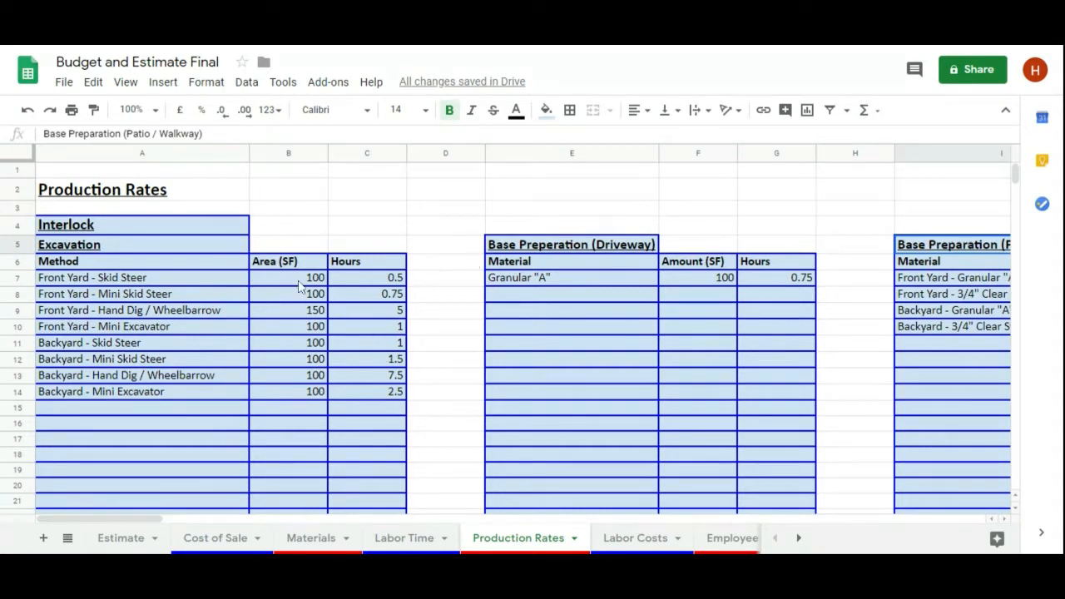
Examine the excavation methods on the Production Rates sheet, focusing on the area and hours set for Front Yard - Skid Steer.
click(157, 280)
drag(158, 293, 148, 401)
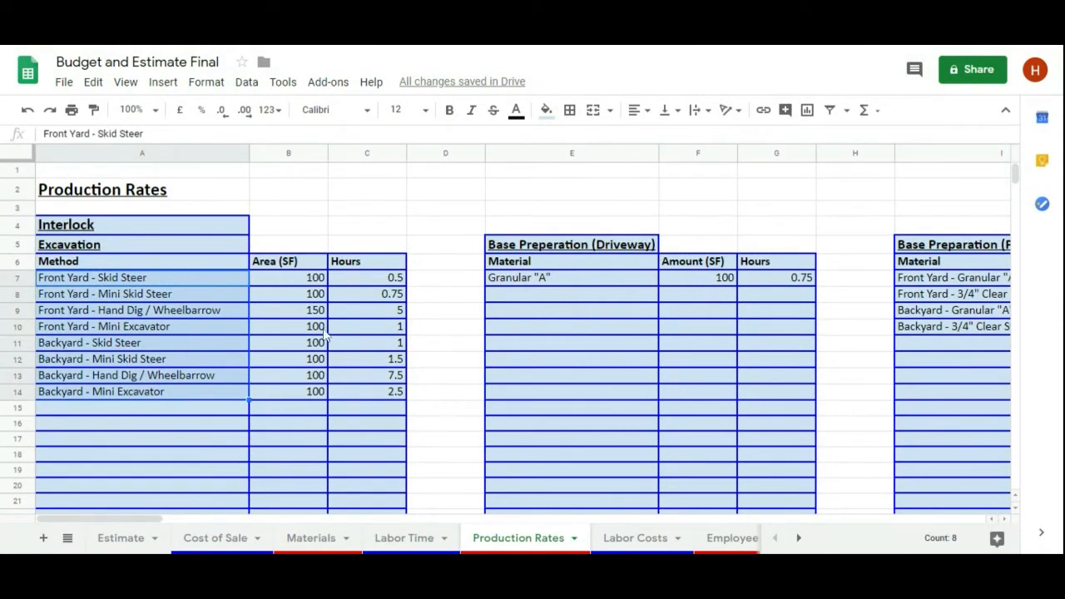
click(169, 280)
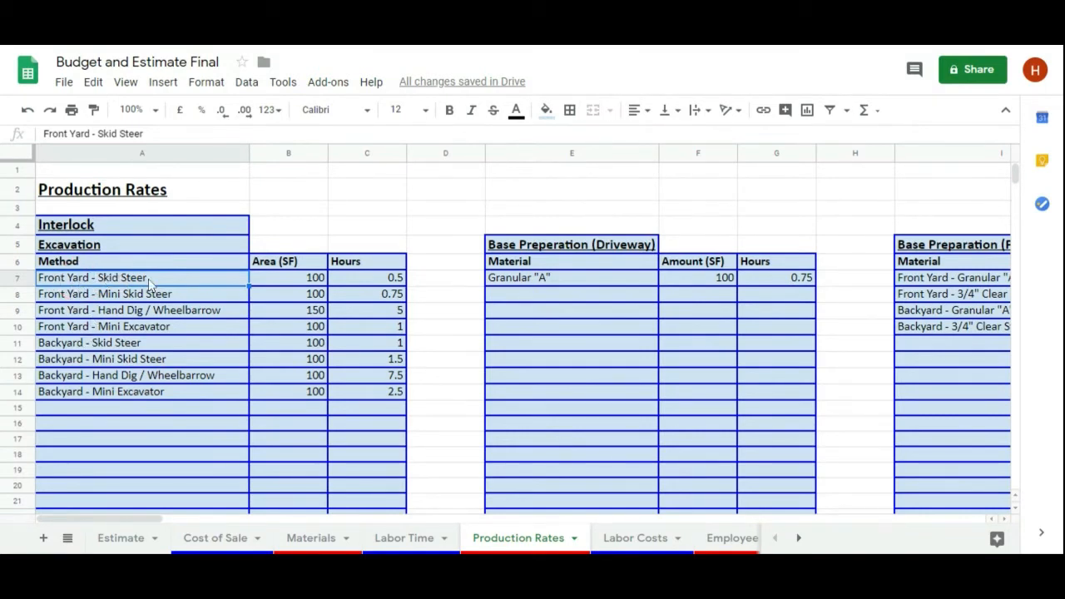
click(303, 283)
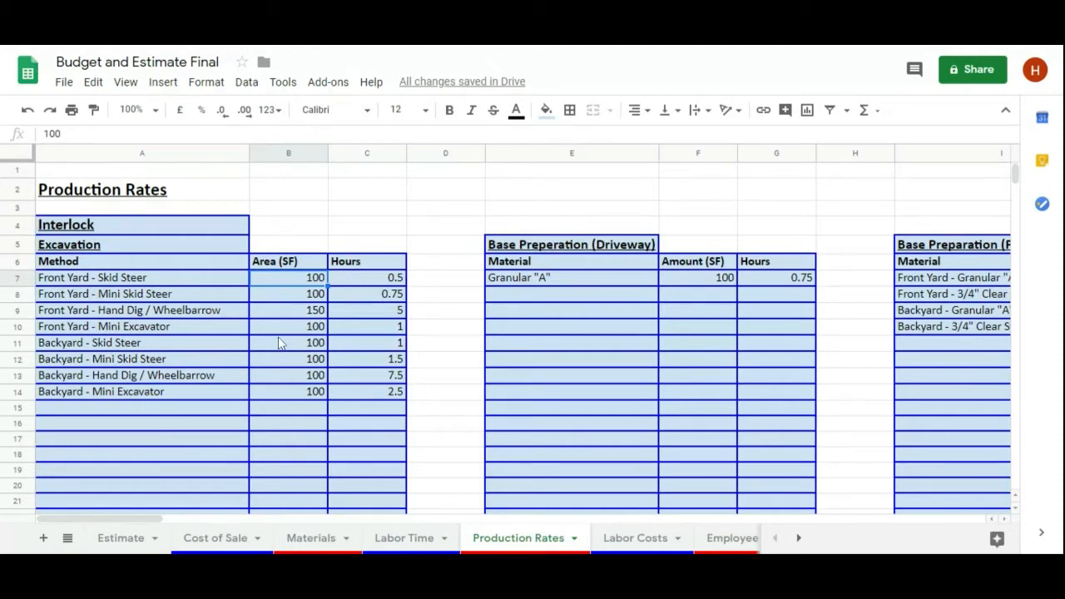
click(379, 284)
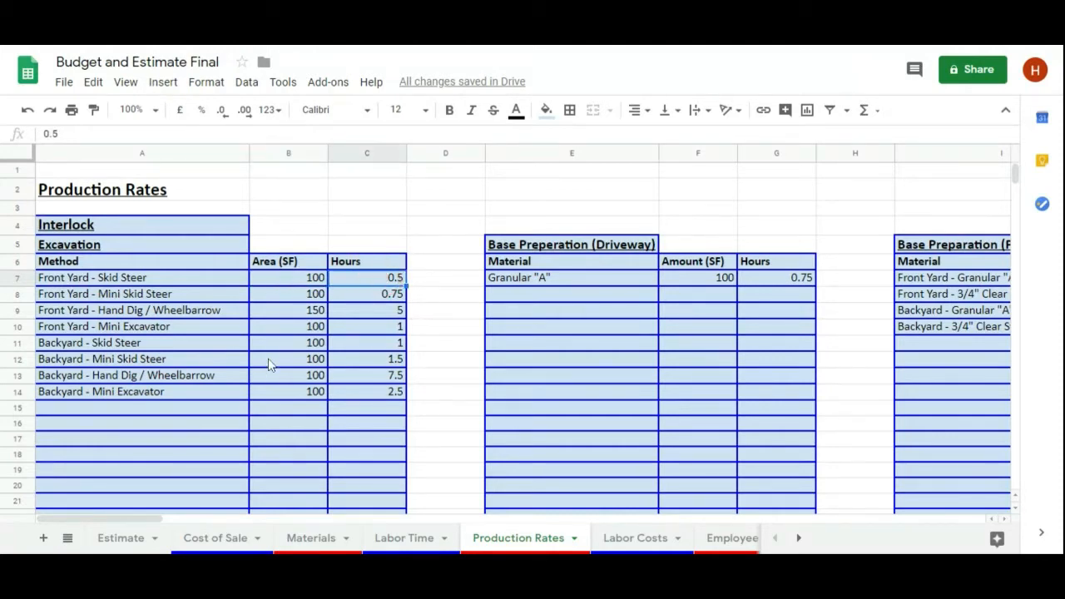
click(310, 278)
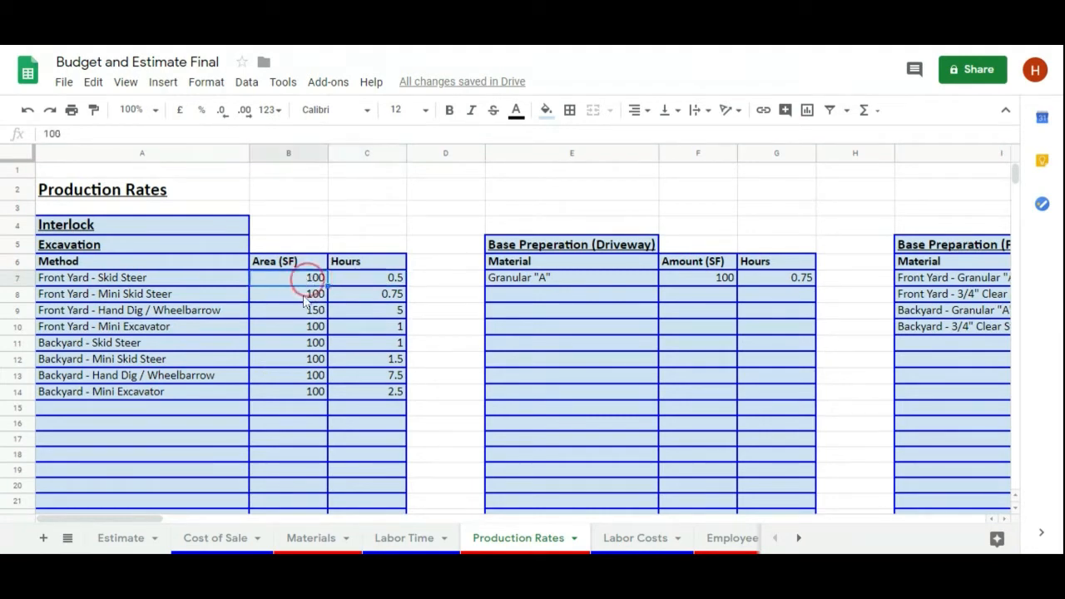
click(375, 278)
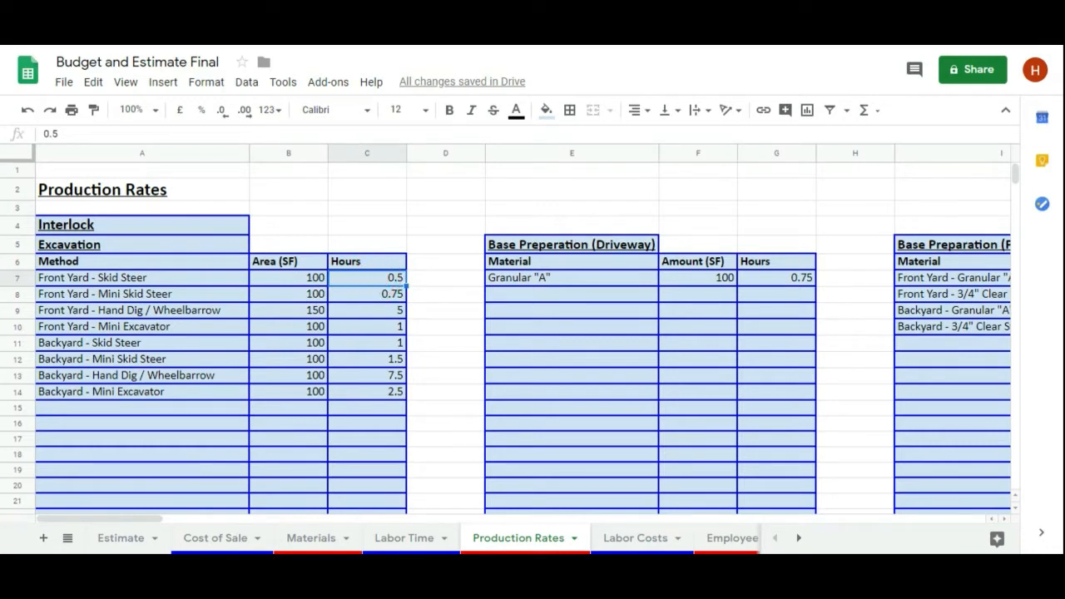
click(313, 278)
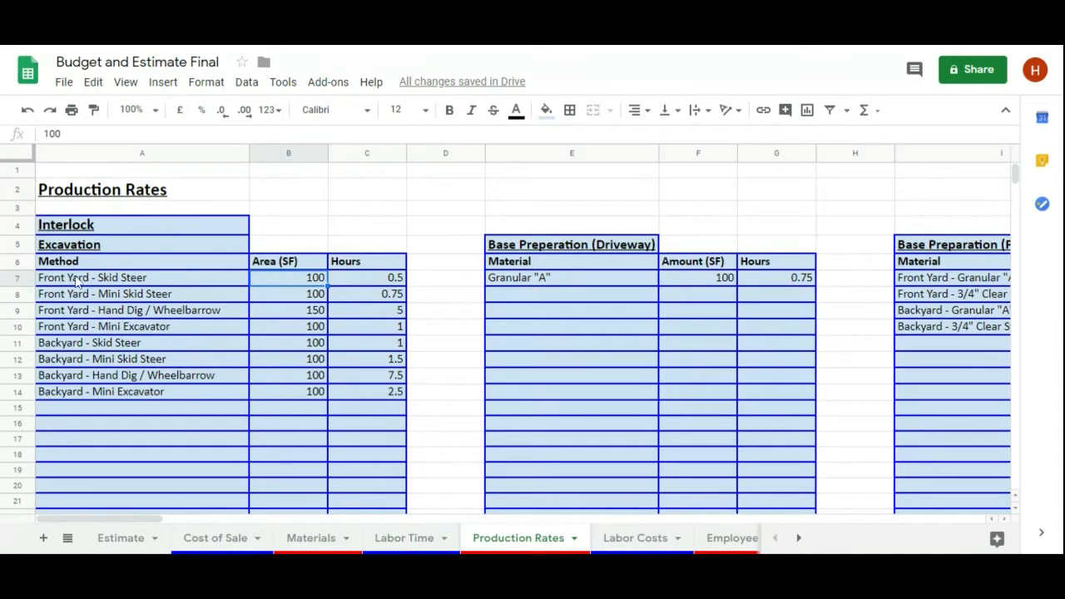
click(133, 281)
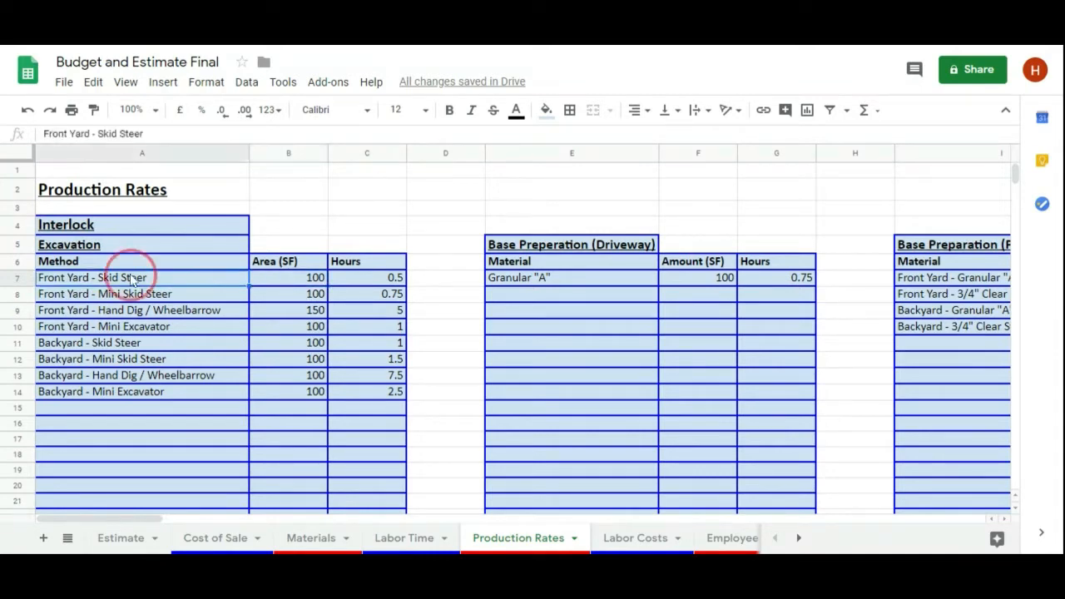
click(297, 283)
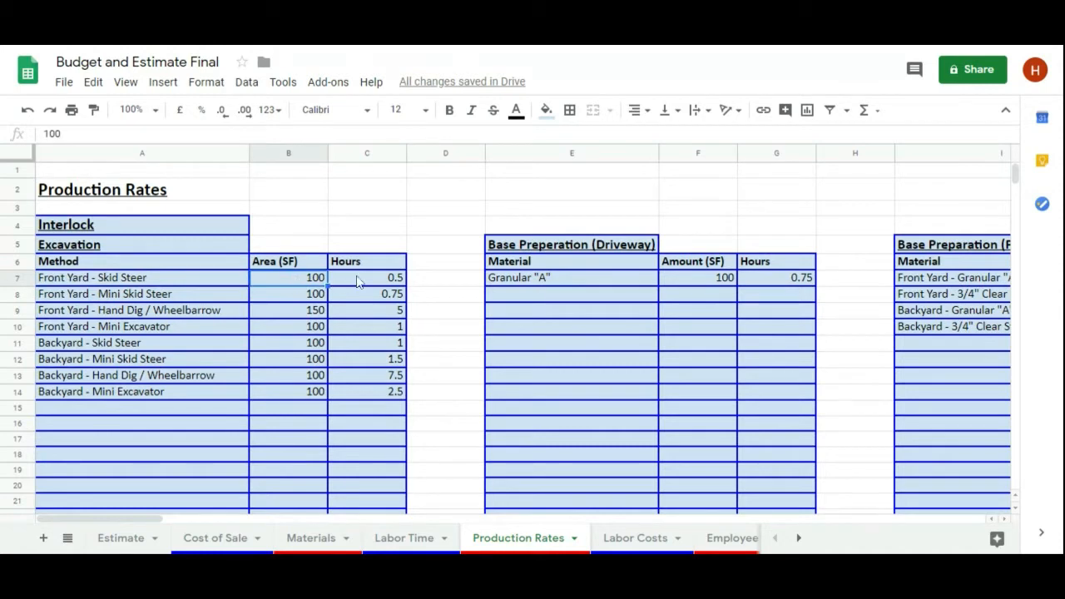
click(358, 282)
click(314, 263)
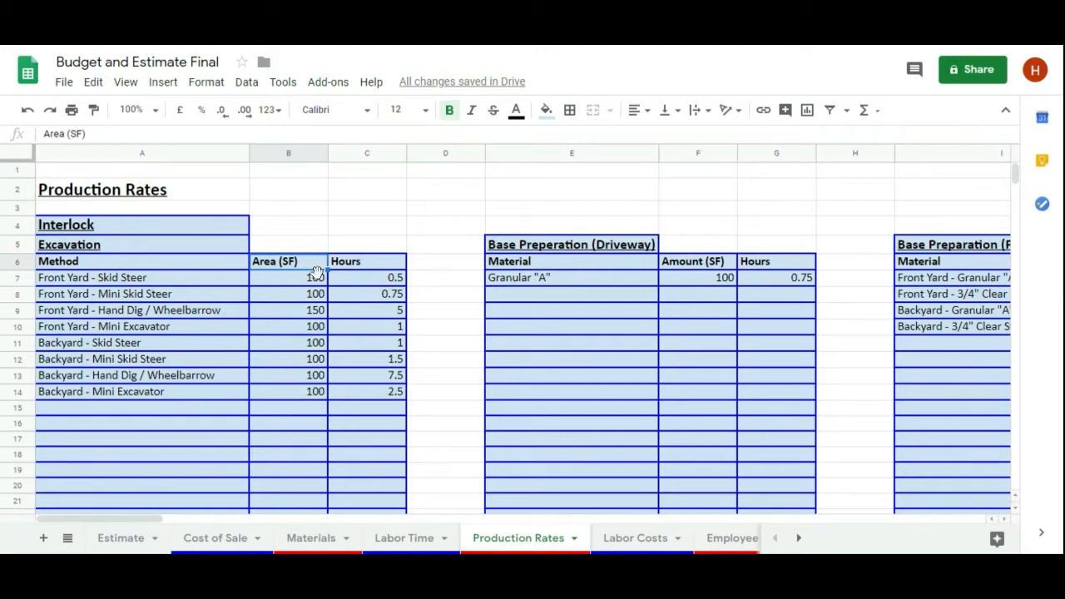
click(316, 274)
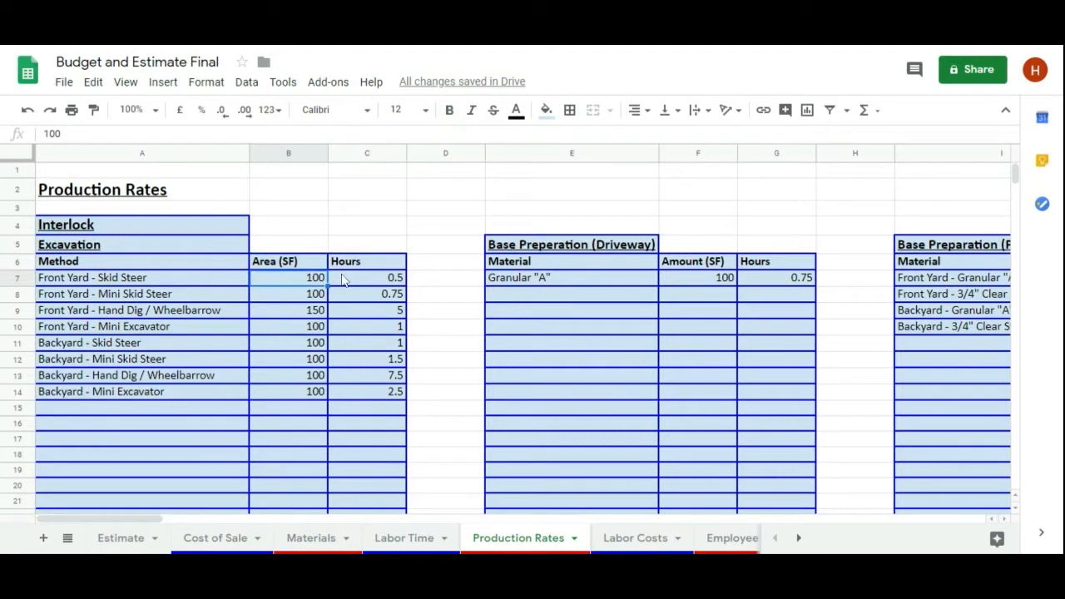
click(346, 280)
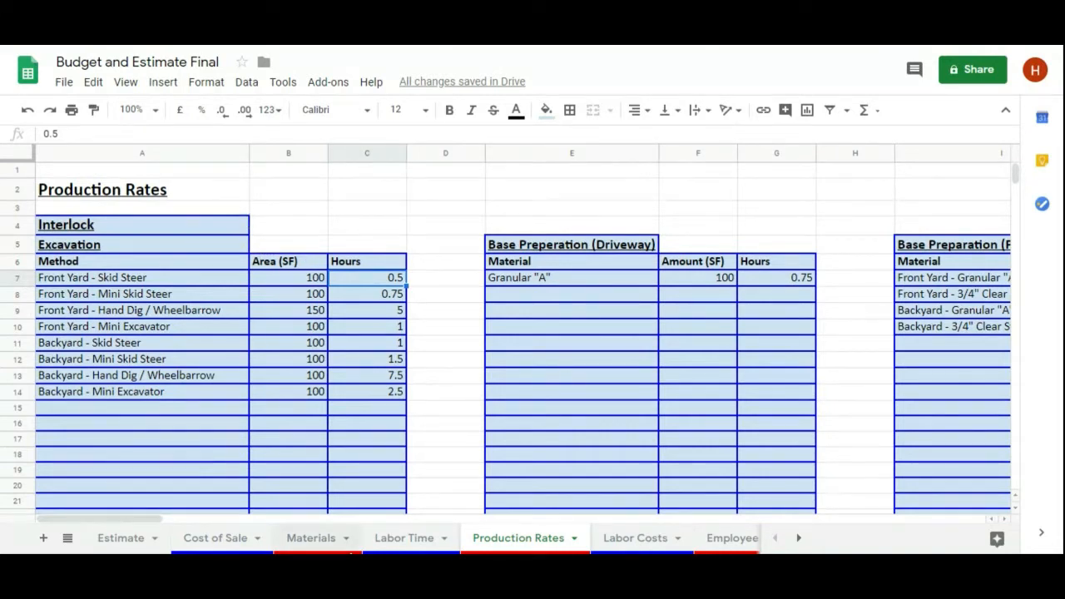
On the Labor Time sheet, enter 1000 square feet for the Front Yard - Hand Dig / Wheelbarrow excavation row.
click(423, 547)
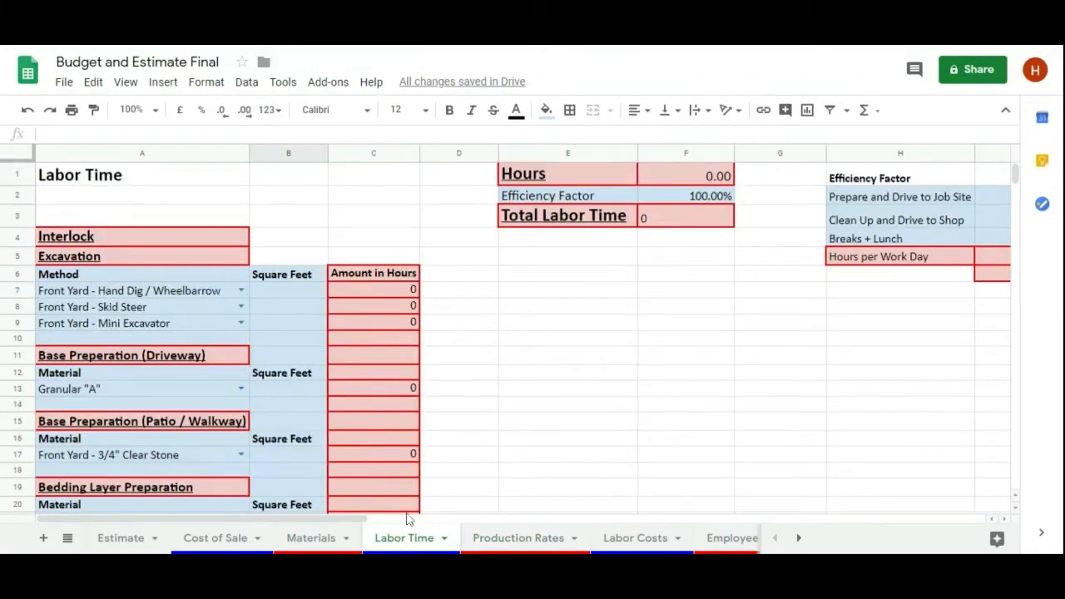
click(241, 290)
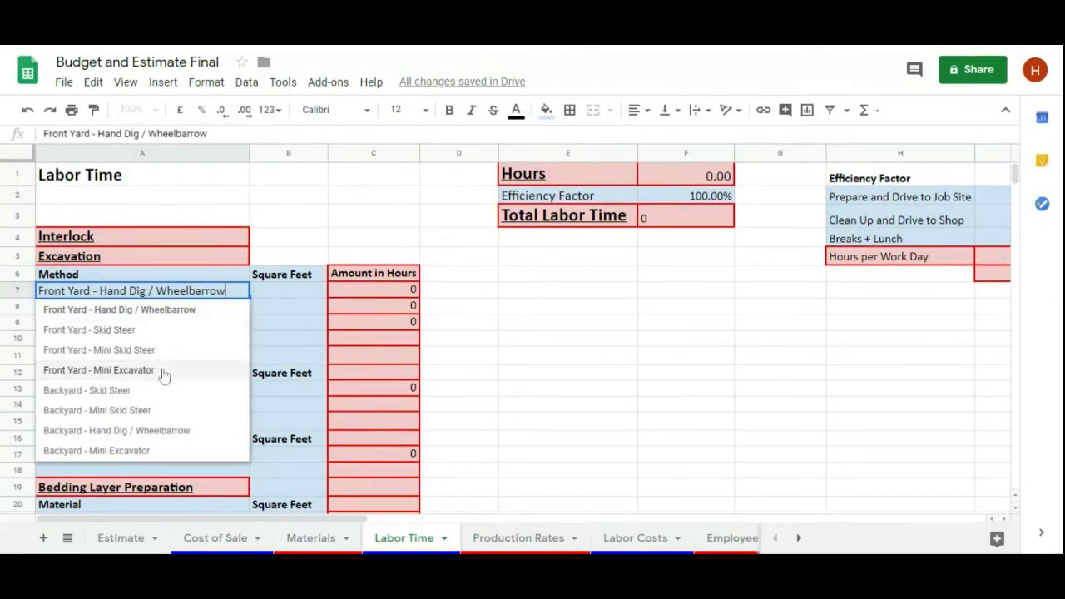
click(186, 291)
click(274, 293)
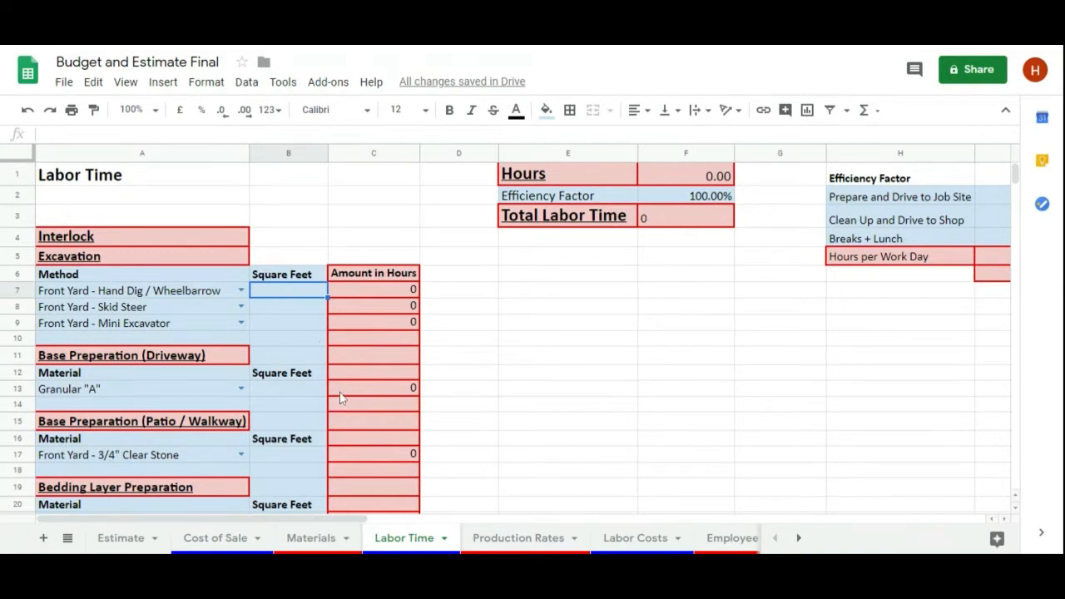
text(1000)
key(Return)
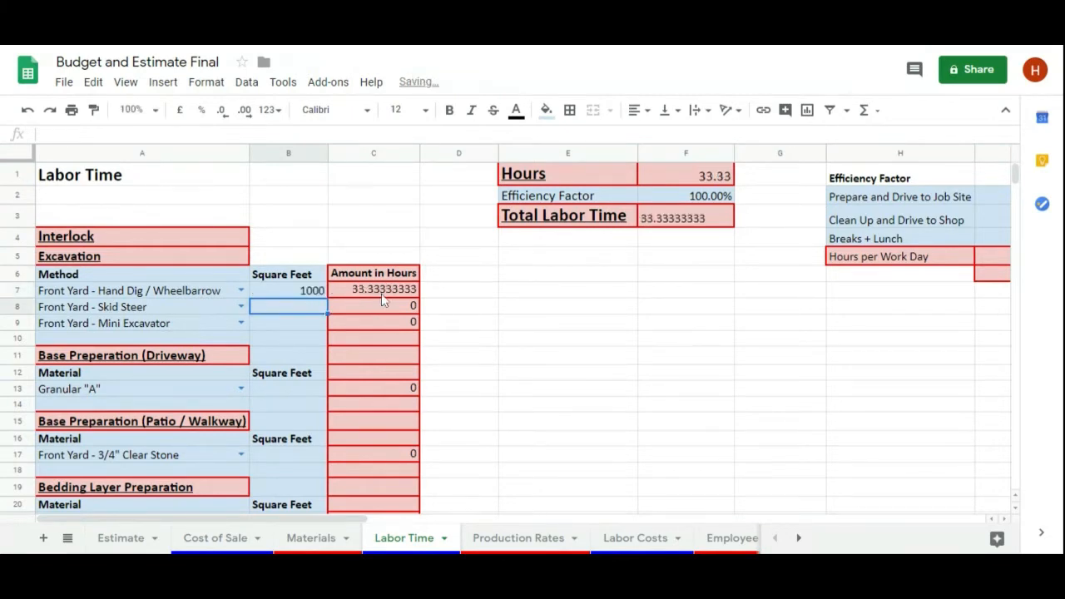
Inspect the hours formula in the Hand Dig / Wheelbarrow row and clear that row's square footage.
click(379, 293)
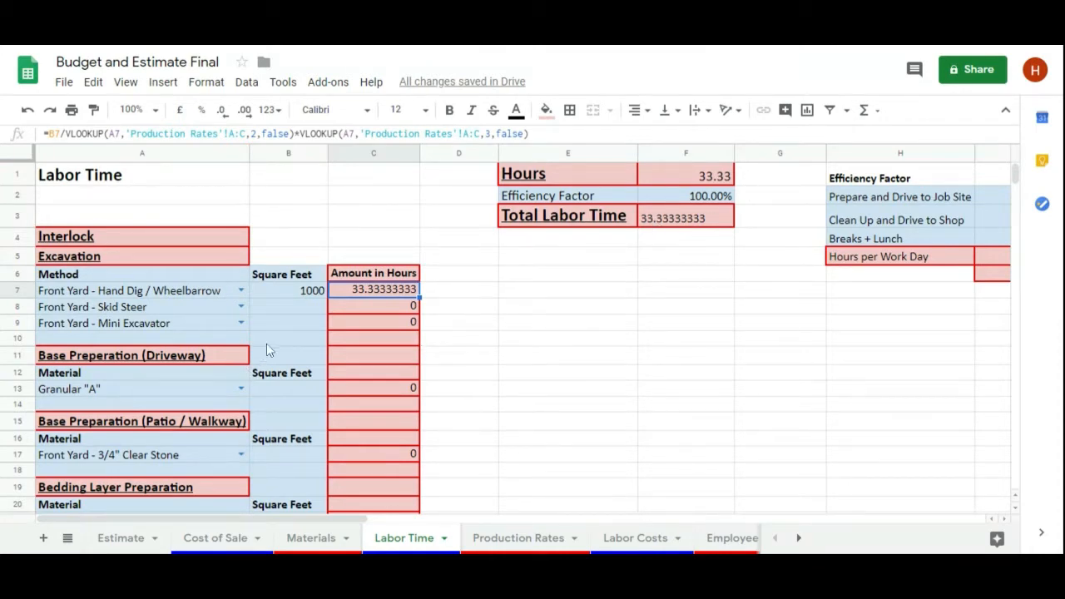
click(299, 295)
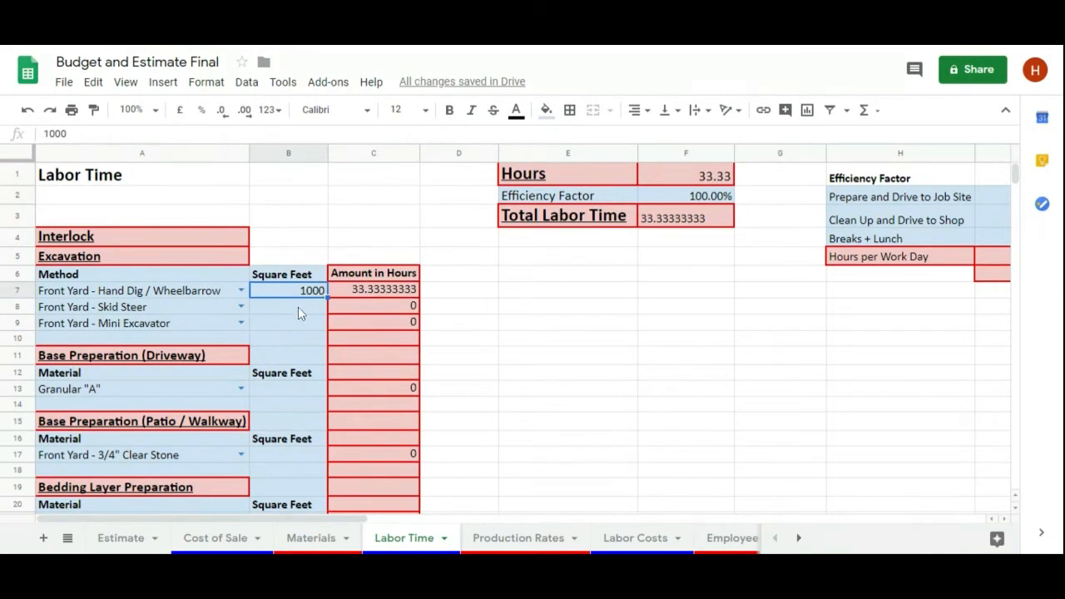
key(Delete)
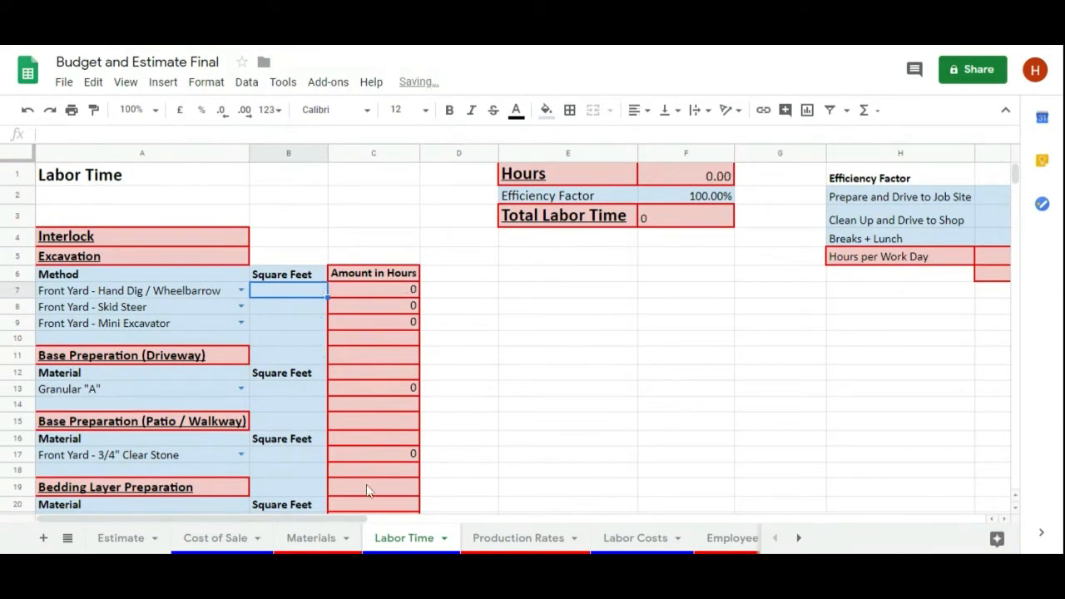
Add an excavation method to Production Rates row 15, named with the client's surname plus "Project 200 Walkway", with area 1 and 20 hours.
click(511, 539)
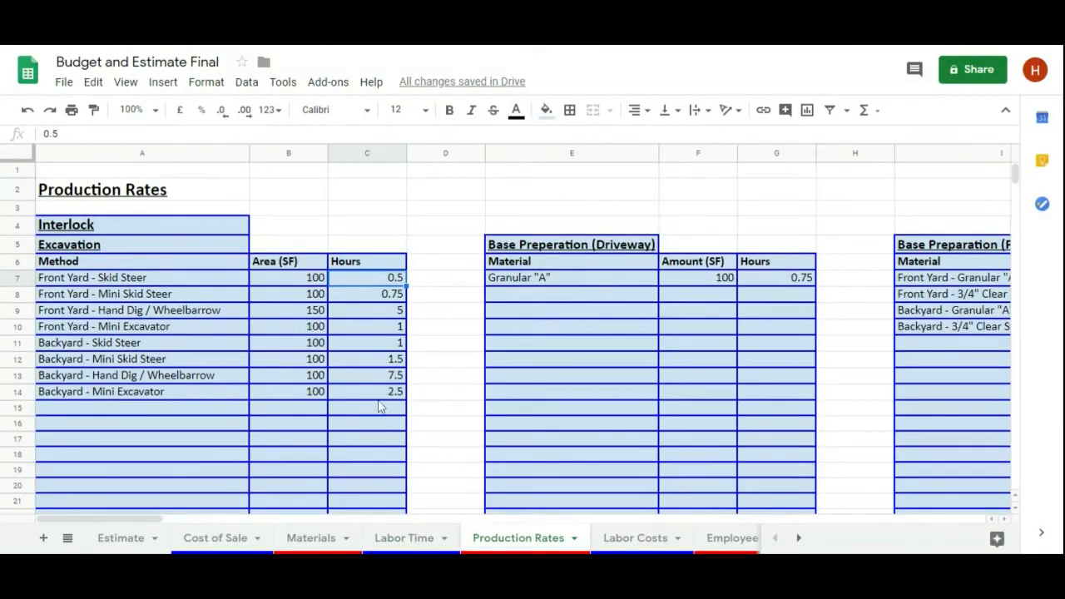
click(191, 412)
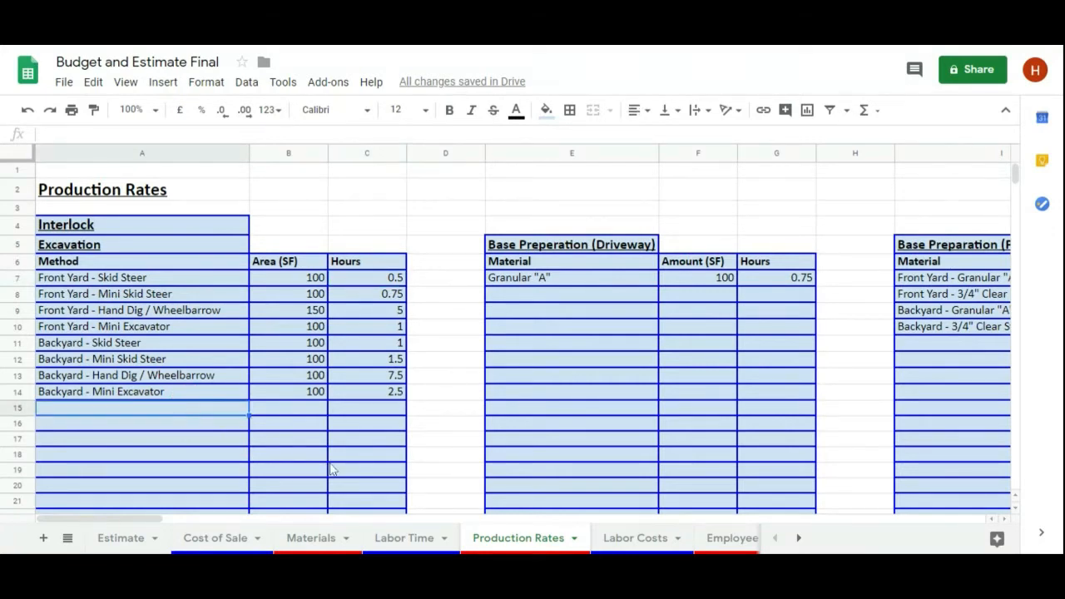
text(Miller )
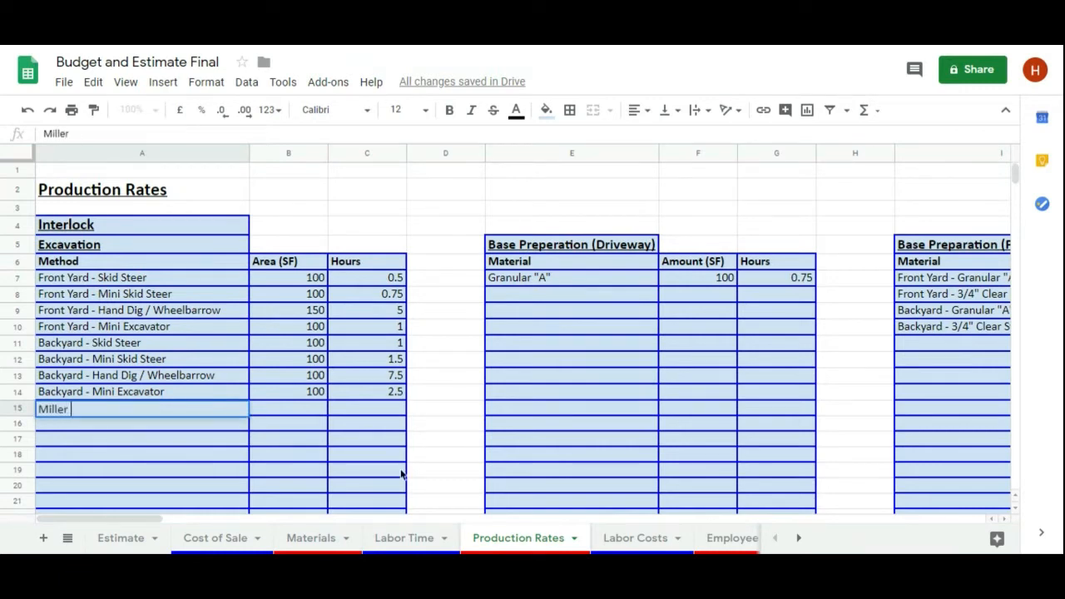
text(Project 200)
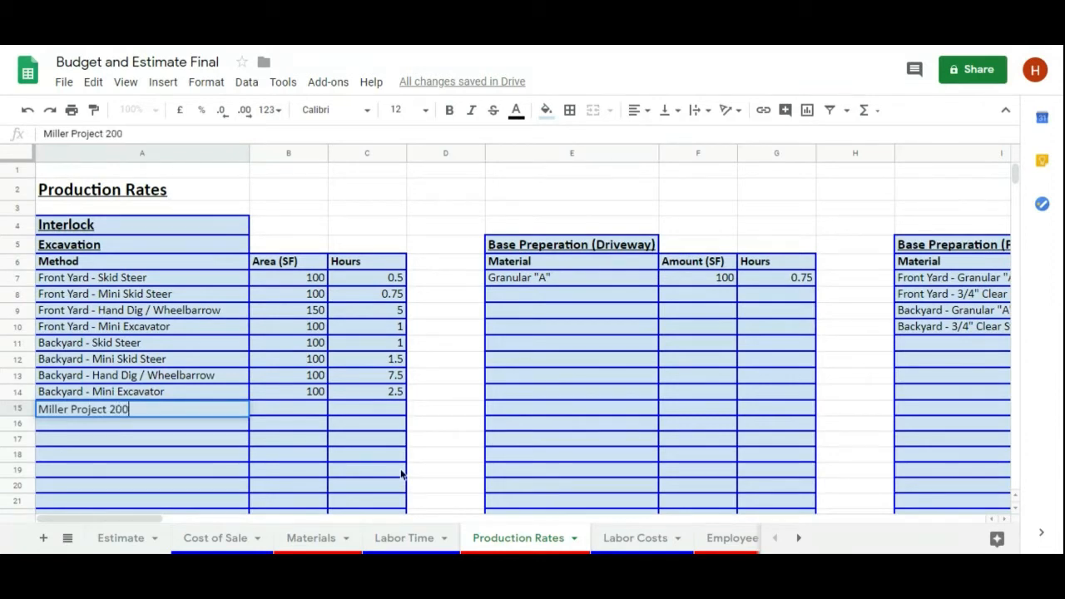
text( Walkway)
key(Tab)
text(1)
key(Tab)
text(20)
key(Return)
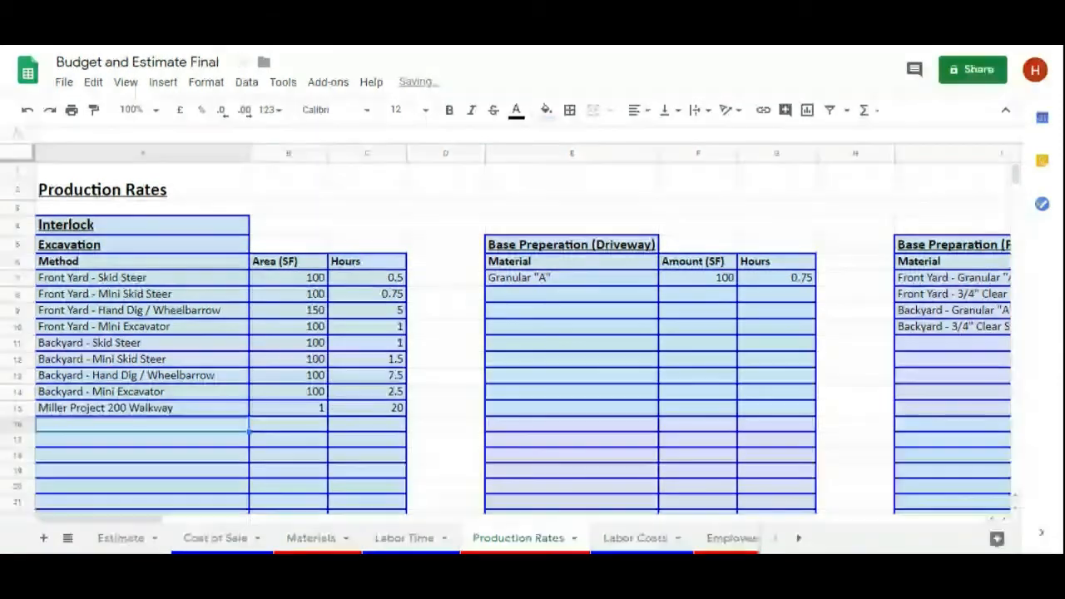
In the third Excavation row of the Labor Time sheet, choose the client's "Project 200 Walkway" method and set its square feet to 1.
click(83, 241)
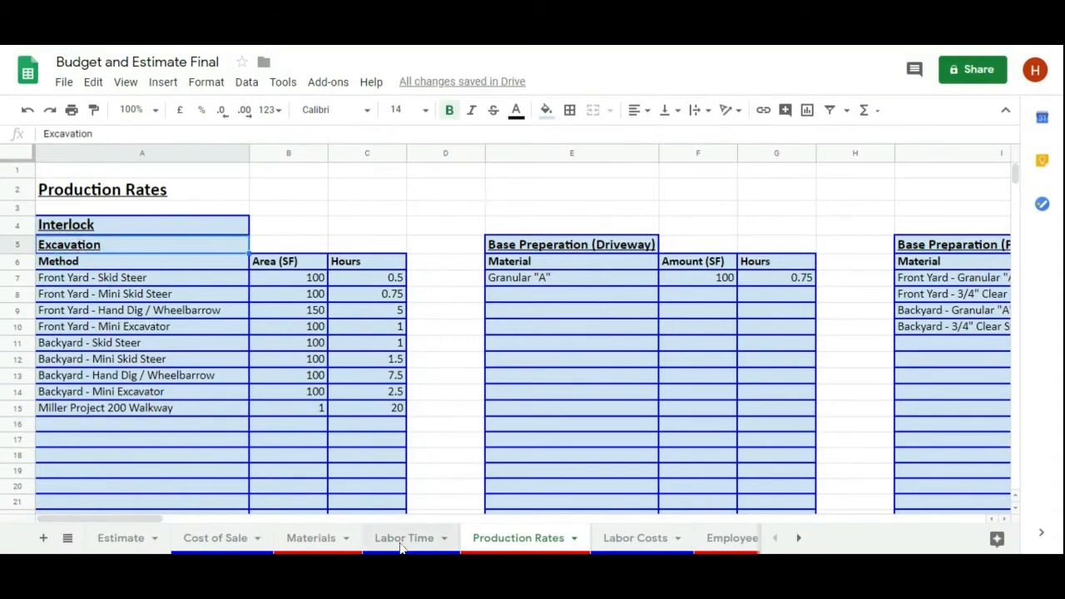
click(402, 538)
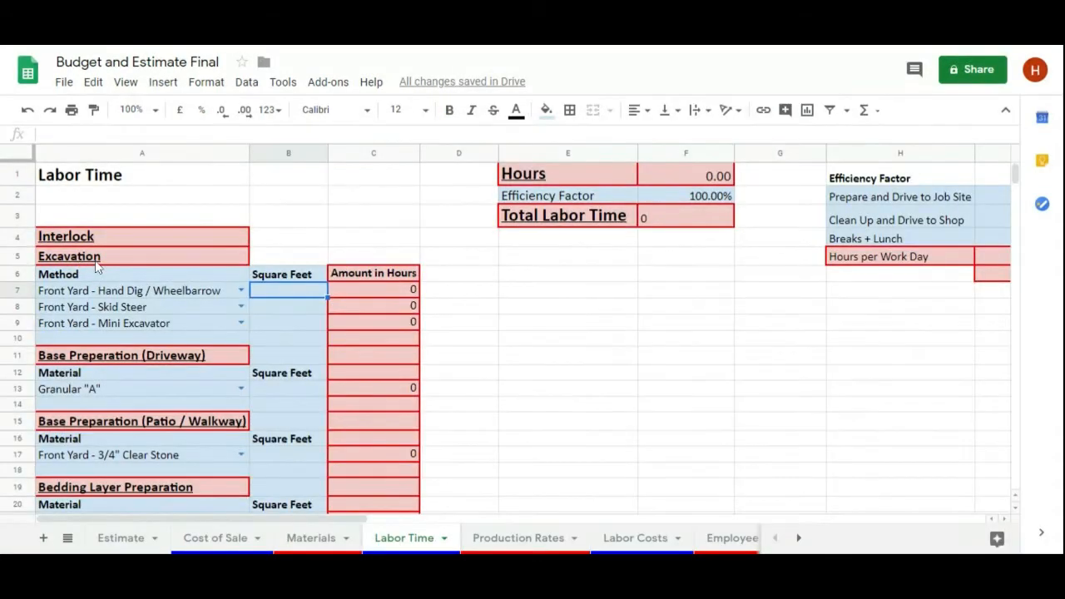
click(241, 324)
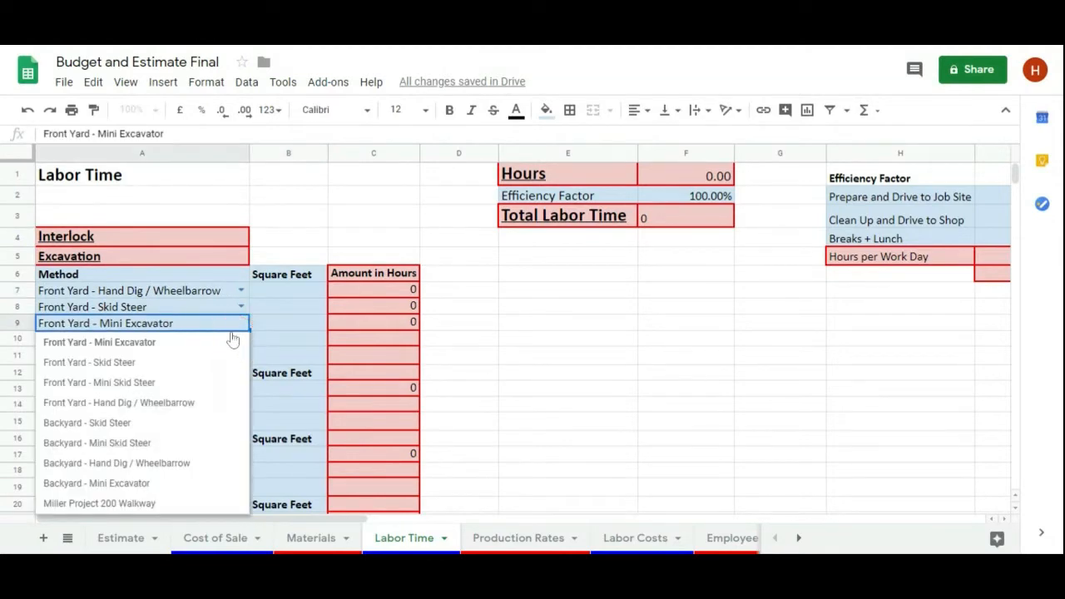
click(126, 503)
click(294, 325)
text(1)
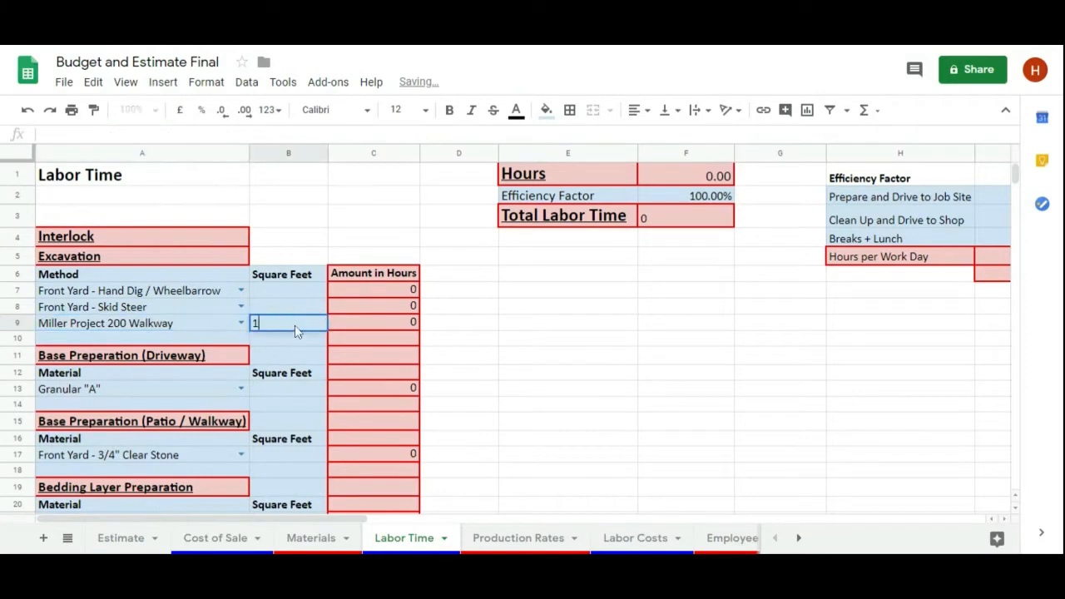
key(Return)
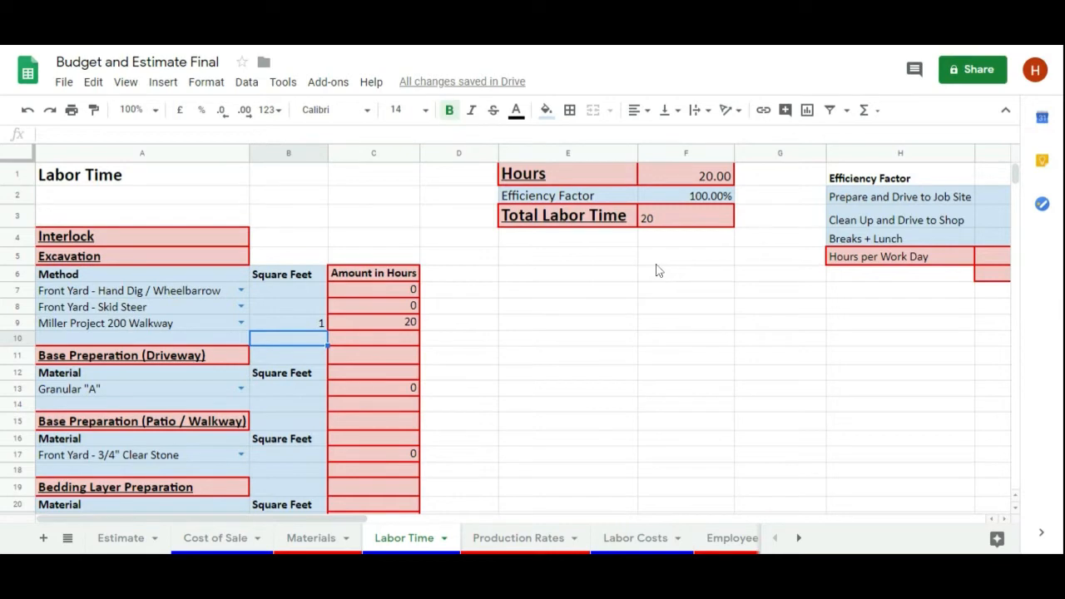
click(321, 325)
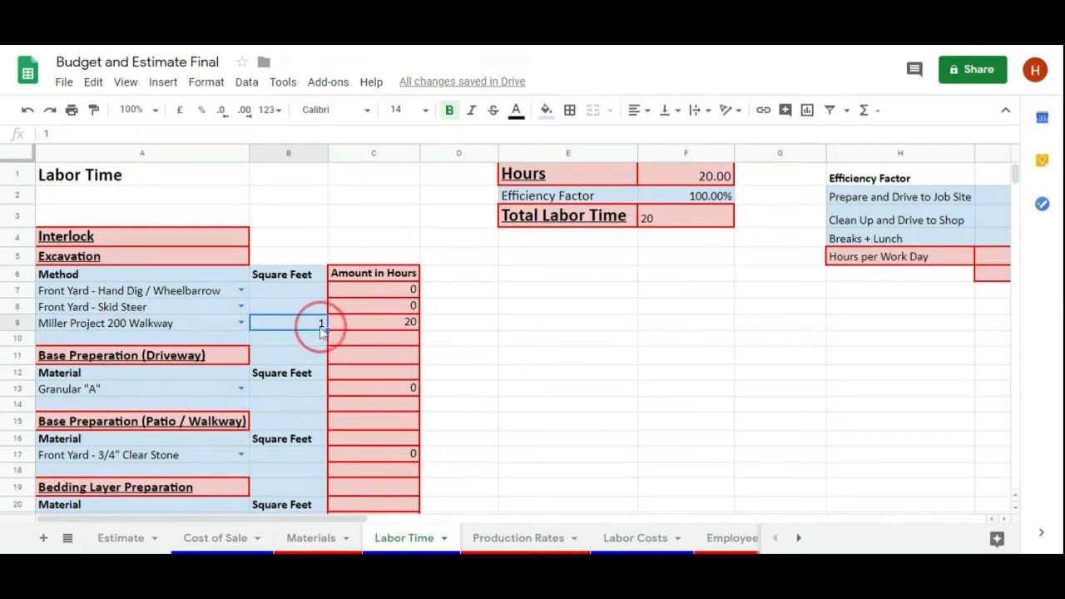
Clear the square feet of the "Project 200 Walkway" row on Labor Time and check that method's area on Production Rates.
key(Delete)
click(303, 347)
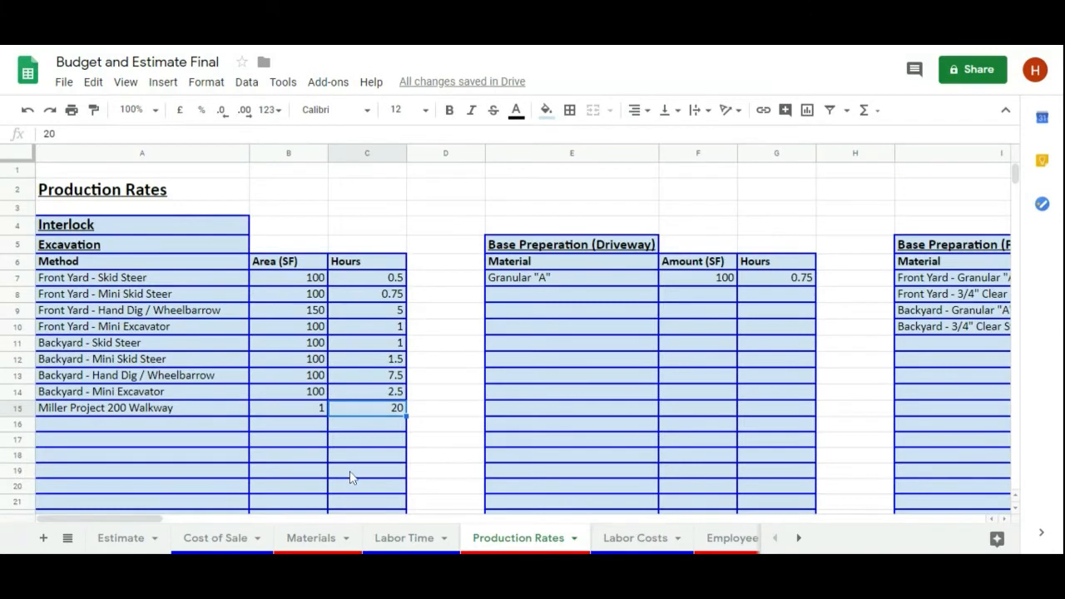
click(319, 410)
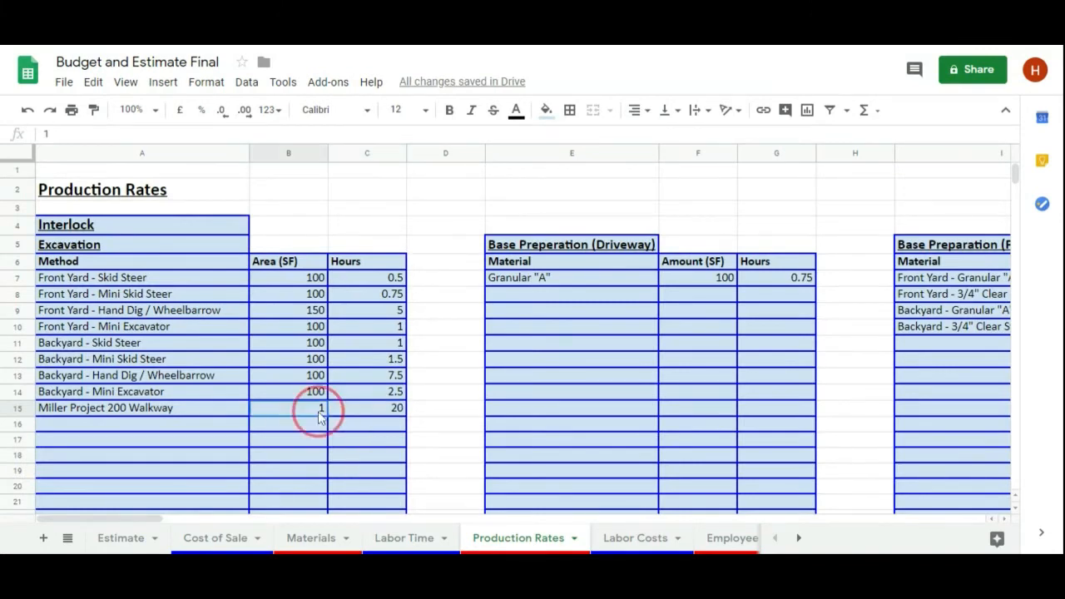
Compare the Excavation and Base Preparation (Driveway) headings on Production Rates, and inspect the formula behind Labor Time's Excavation heading.
click(119, 249)
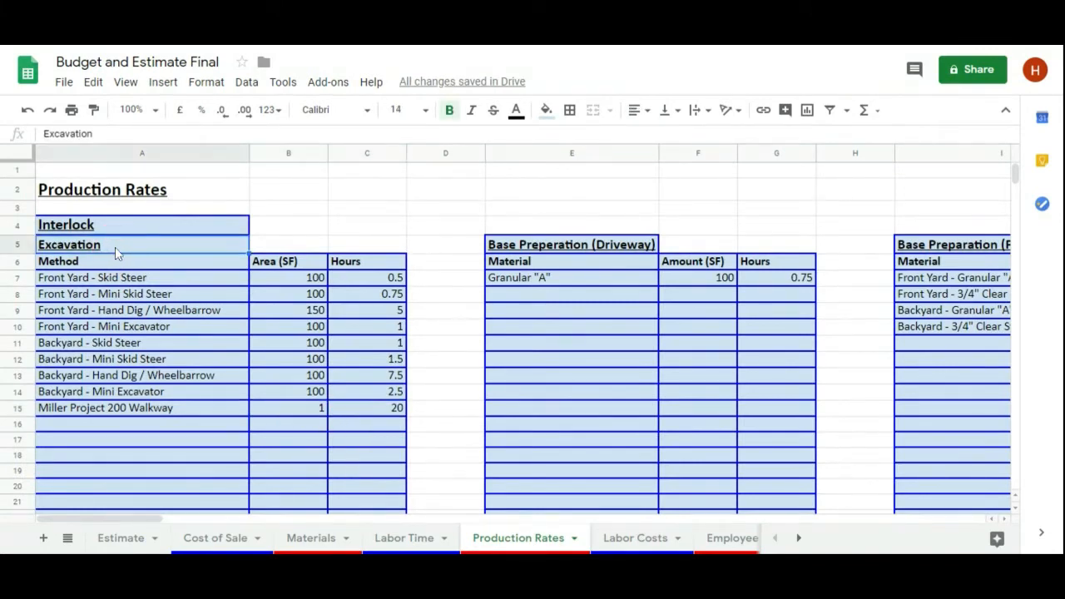
click(549, 252)
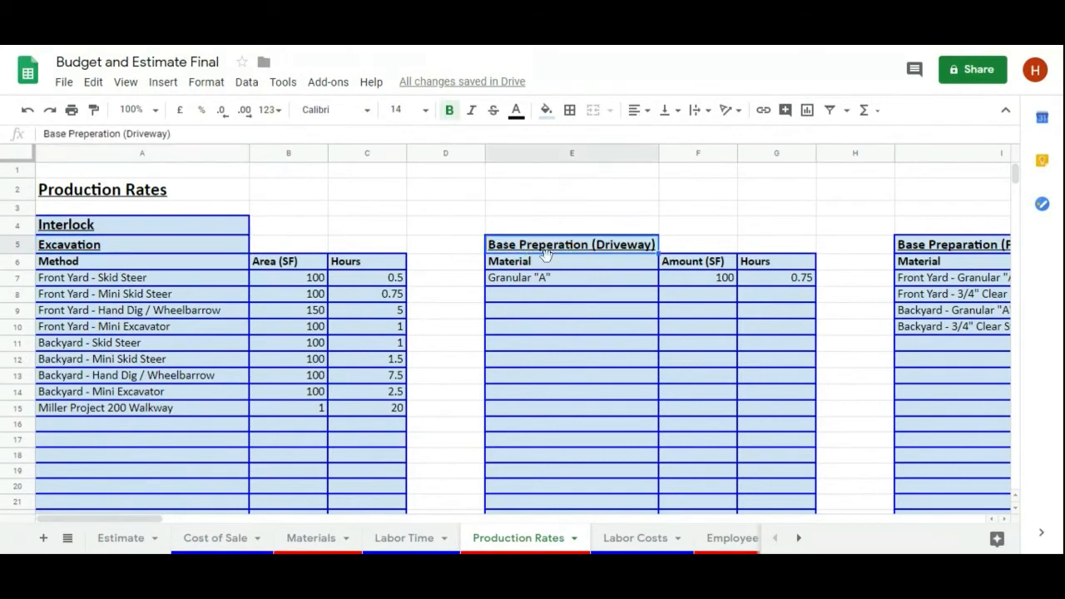
click(168, 248)
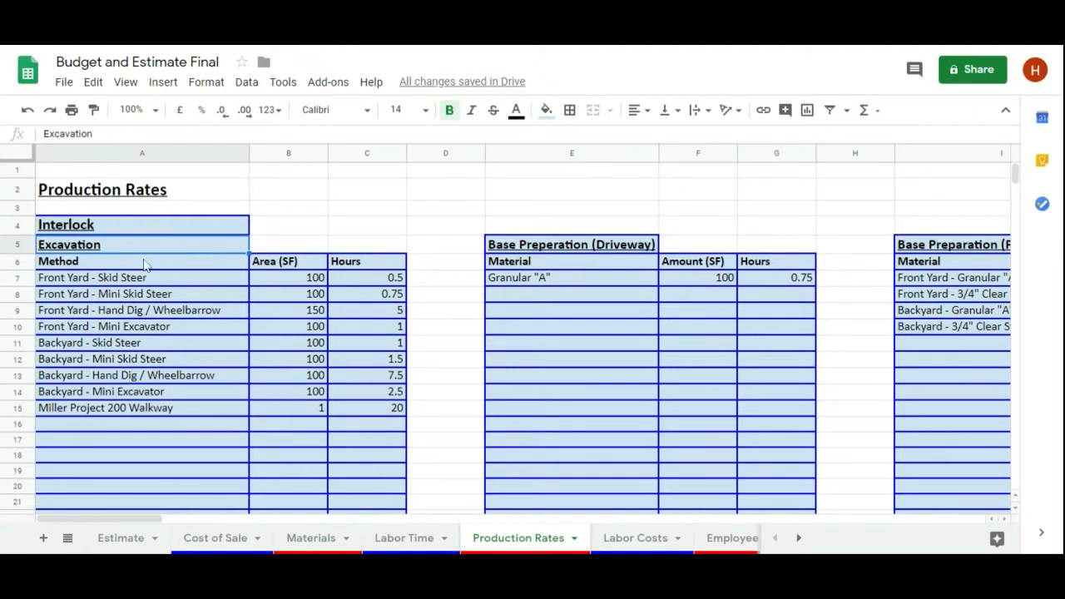
click(406, 539)
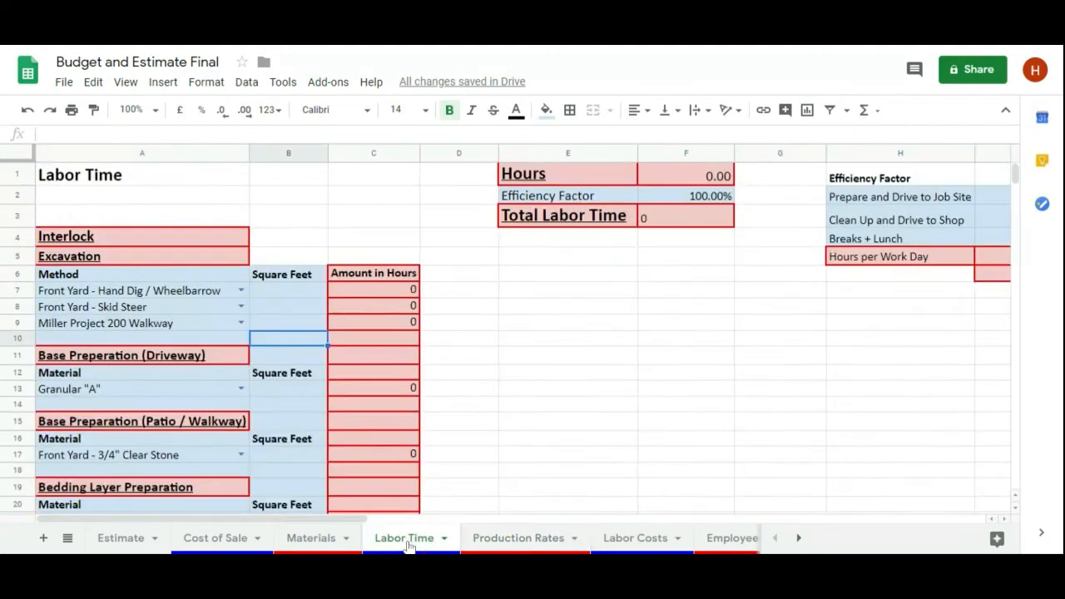
click(112, 260)
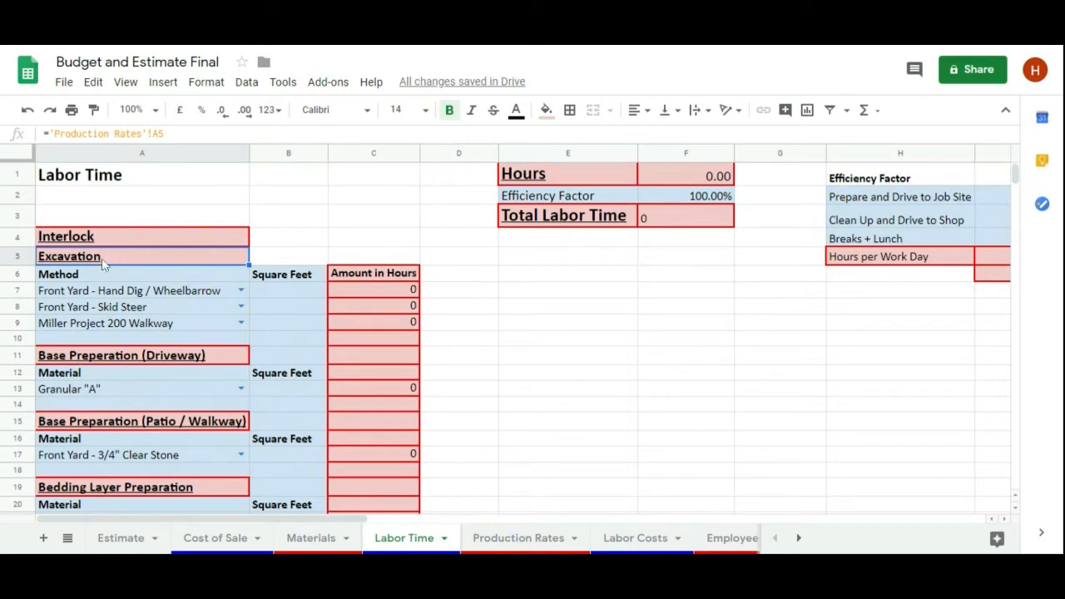
Rename the Excavation heading on Production Rates to "Compaction" and check the linked heading on Labor Time.
click(532, 539)
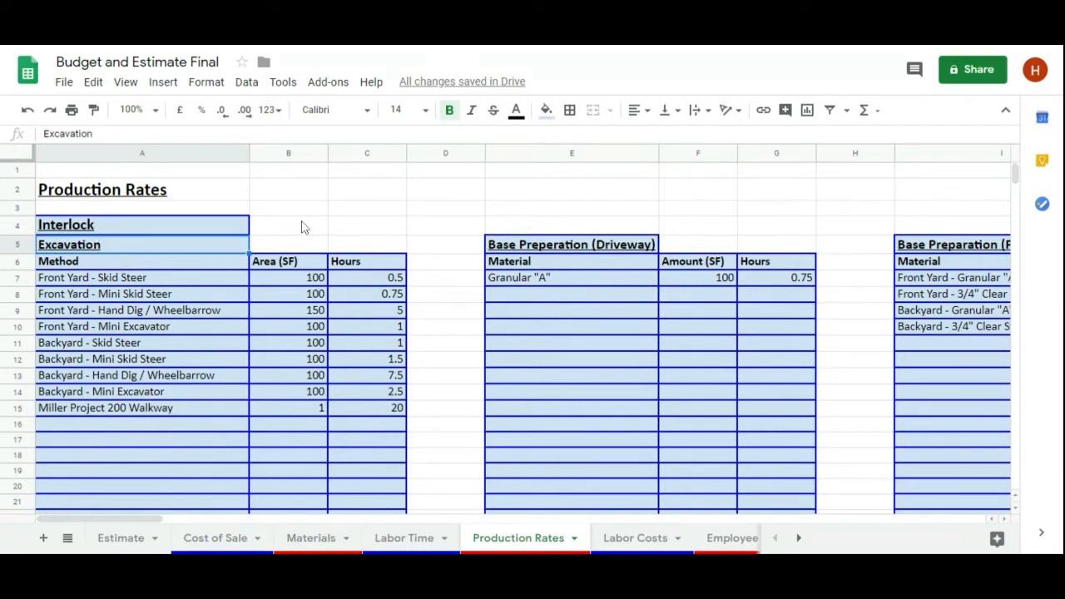
text(Compaction)
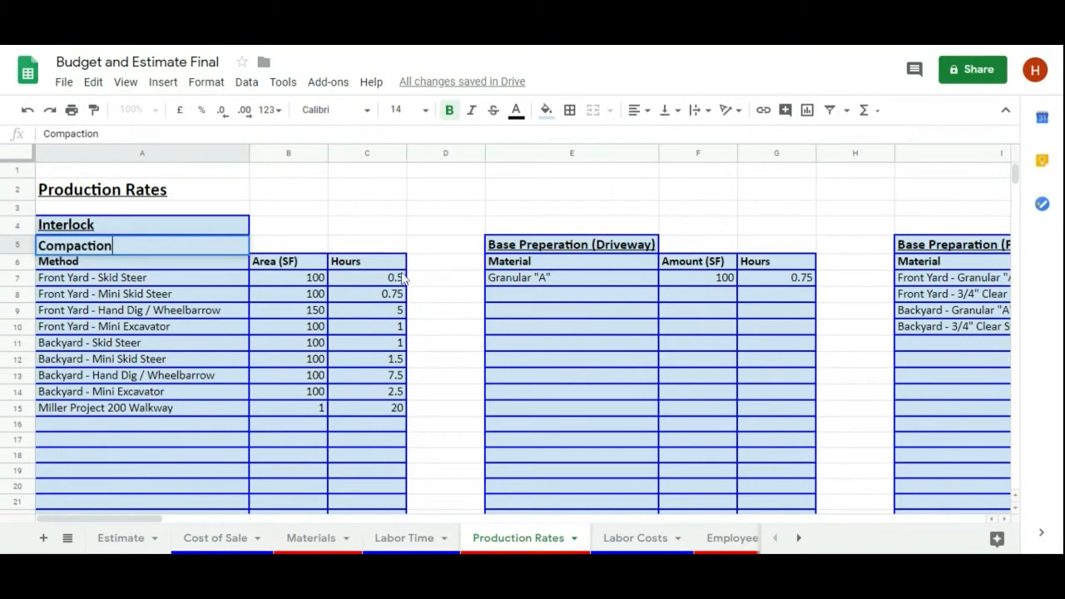
key(Return)
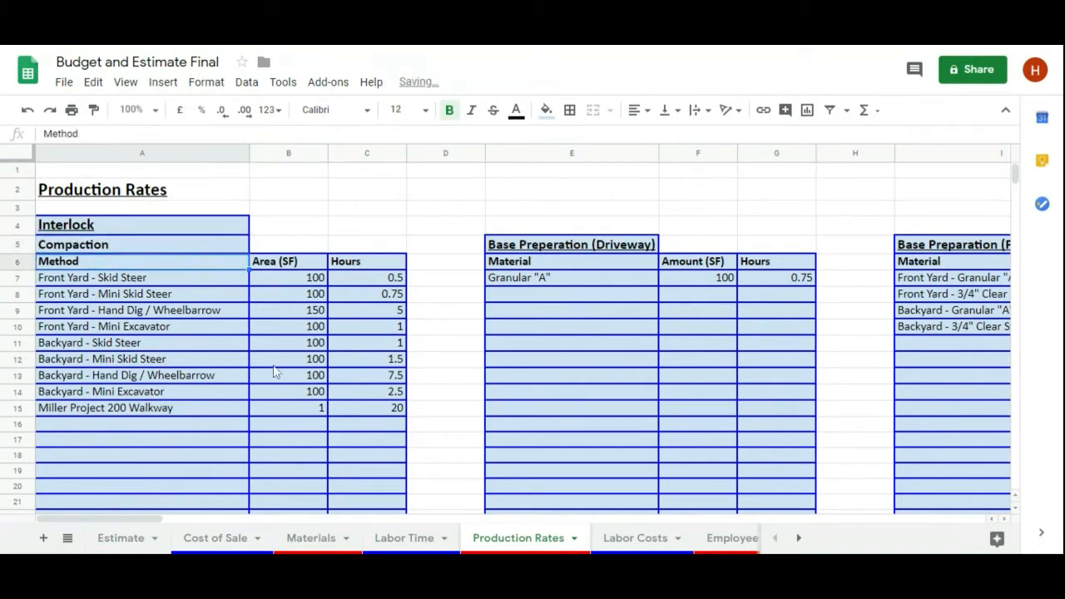
click(404, 537)
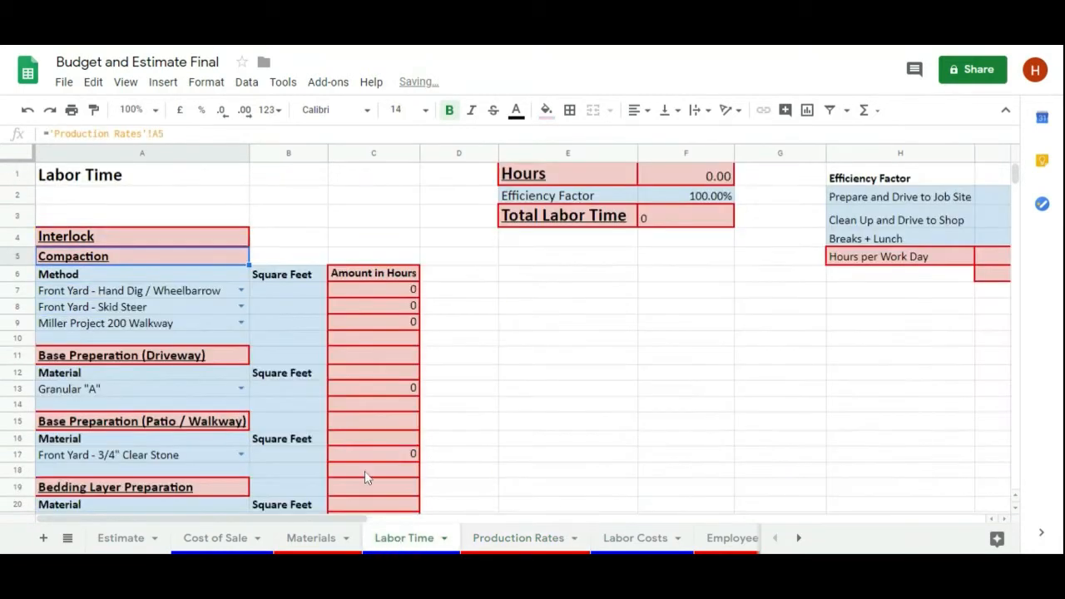
click(121, 258)
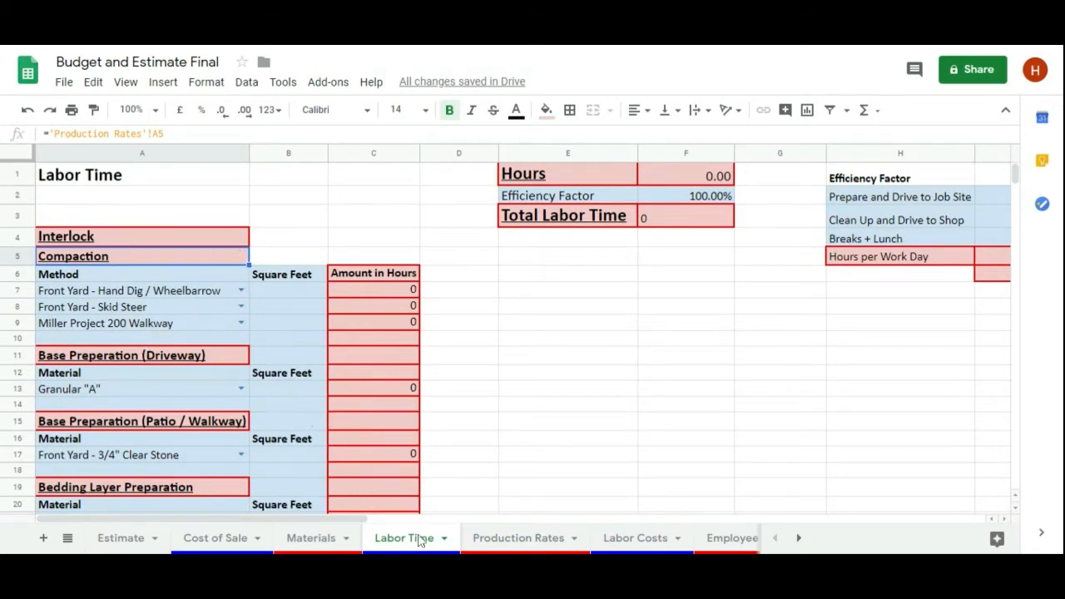
Rename the Compaction heading on Production Rates back to "Excavation".
click(521, 542)
click(130, 249)
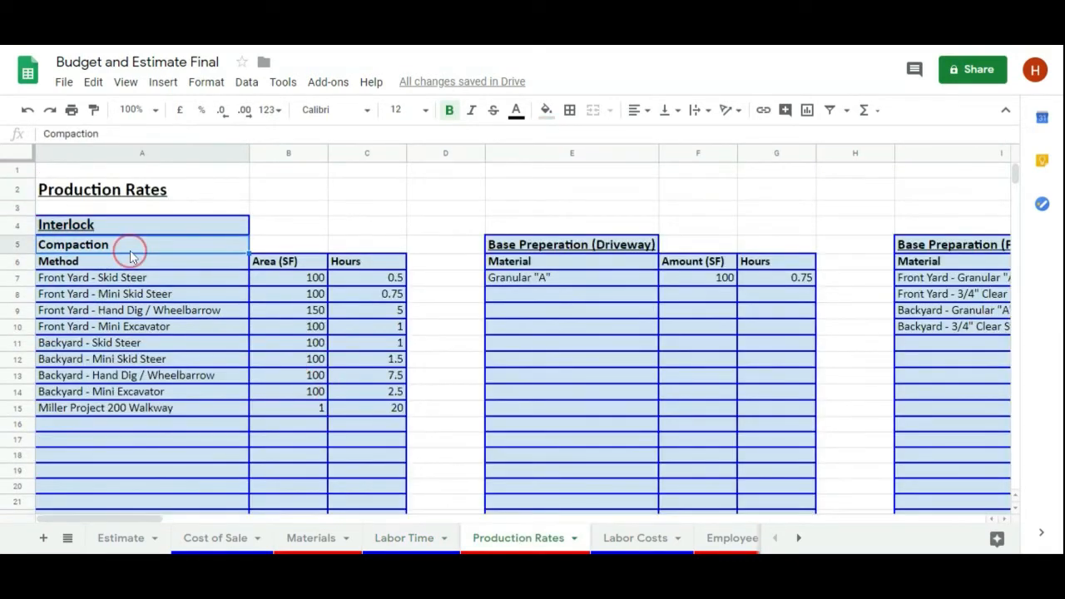
text(Evxcavation)
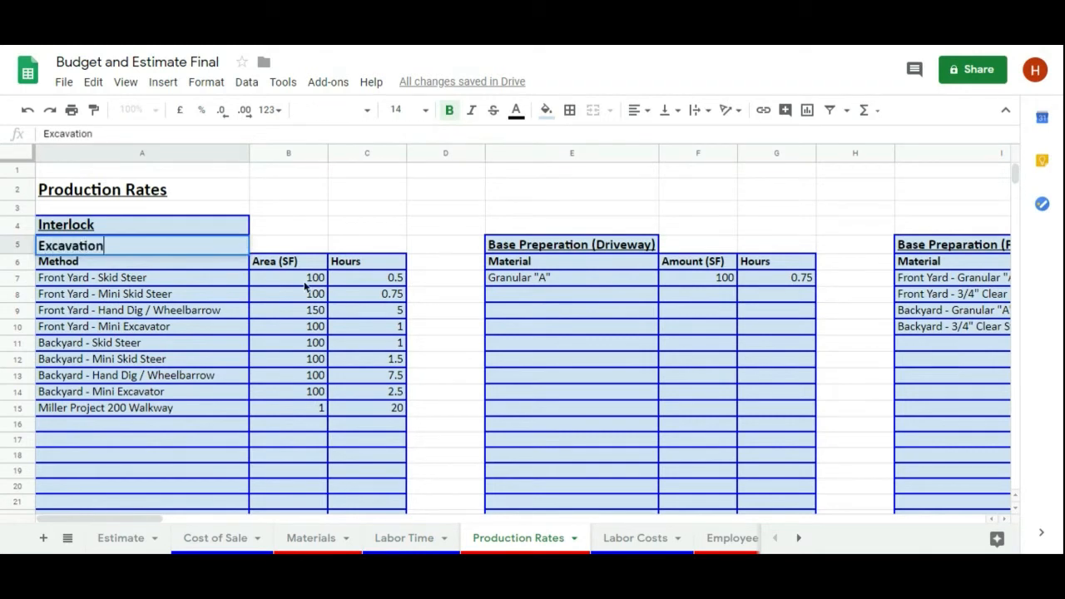
key(Return)
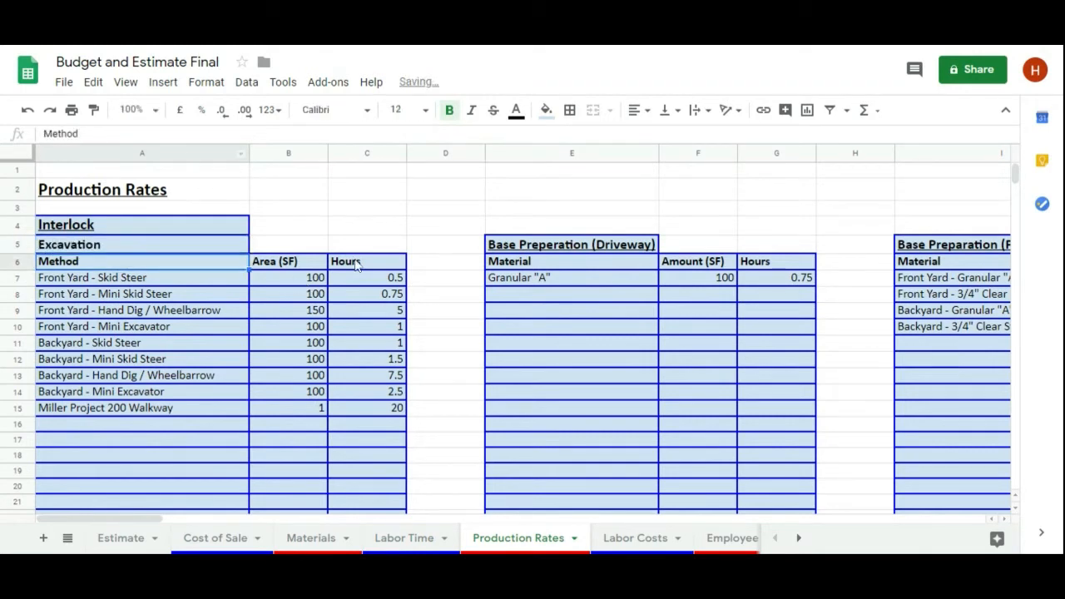
Review the custom walkway row, the blank rows and the heading of the Excavation rates table, comparing them with the Labor Time sheet.
click(130, 424)
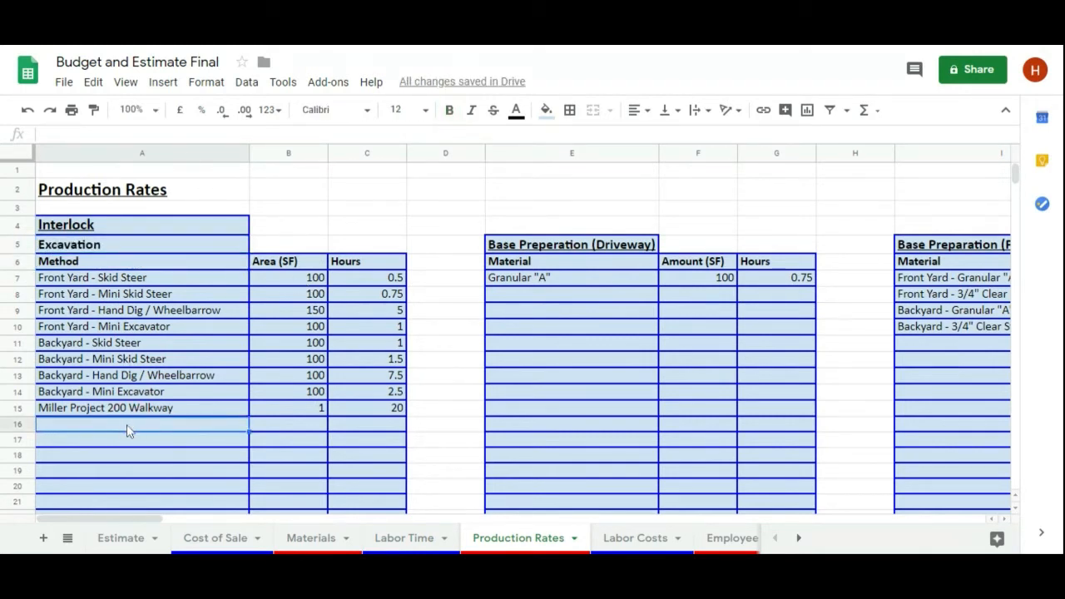
click(139, 412)
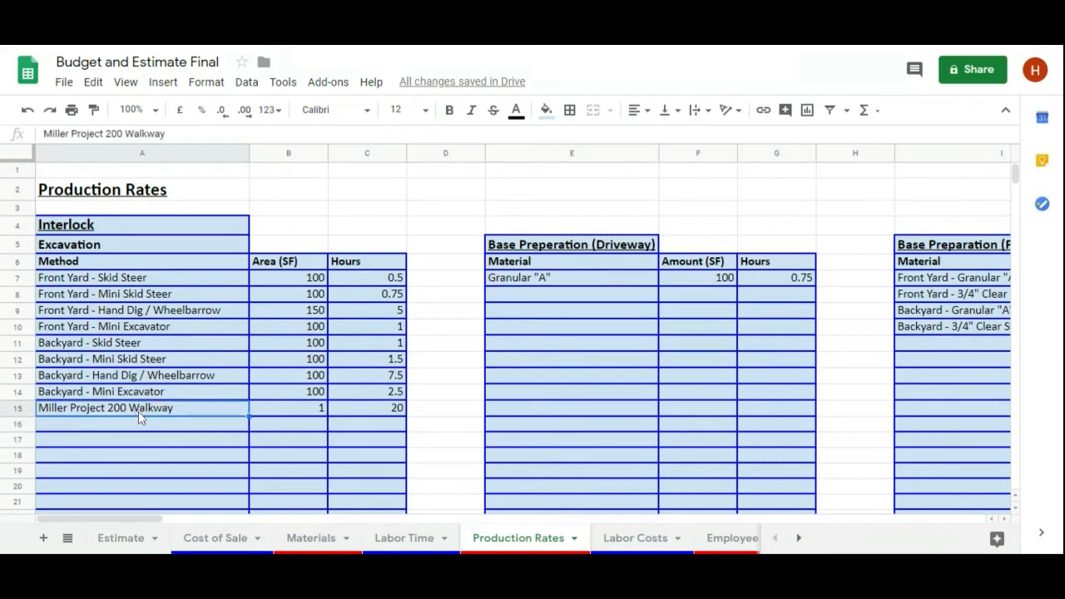
click(129, 425)
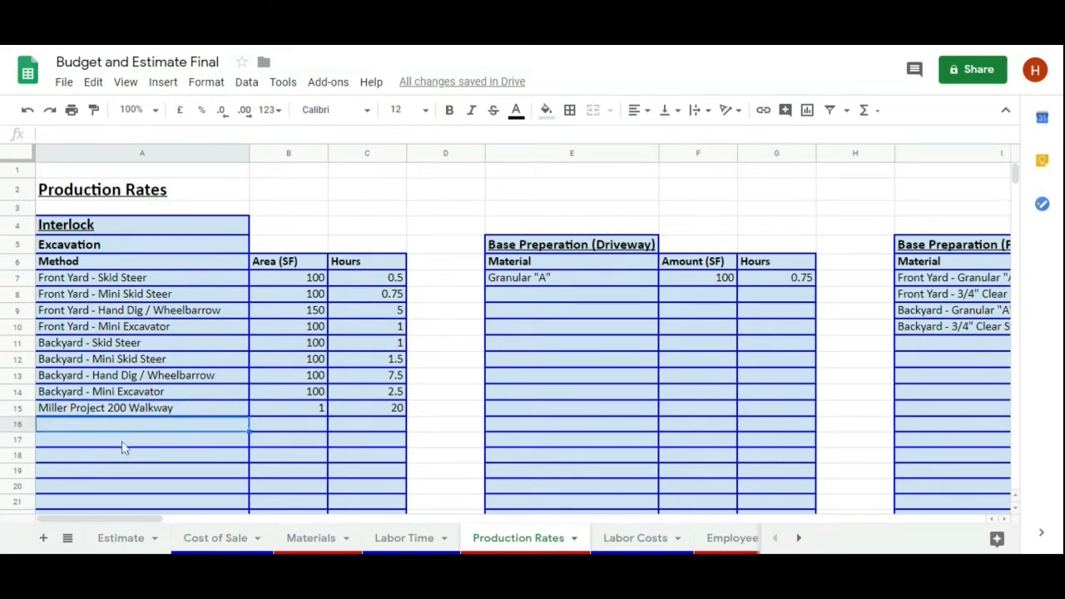
click(122, 441)
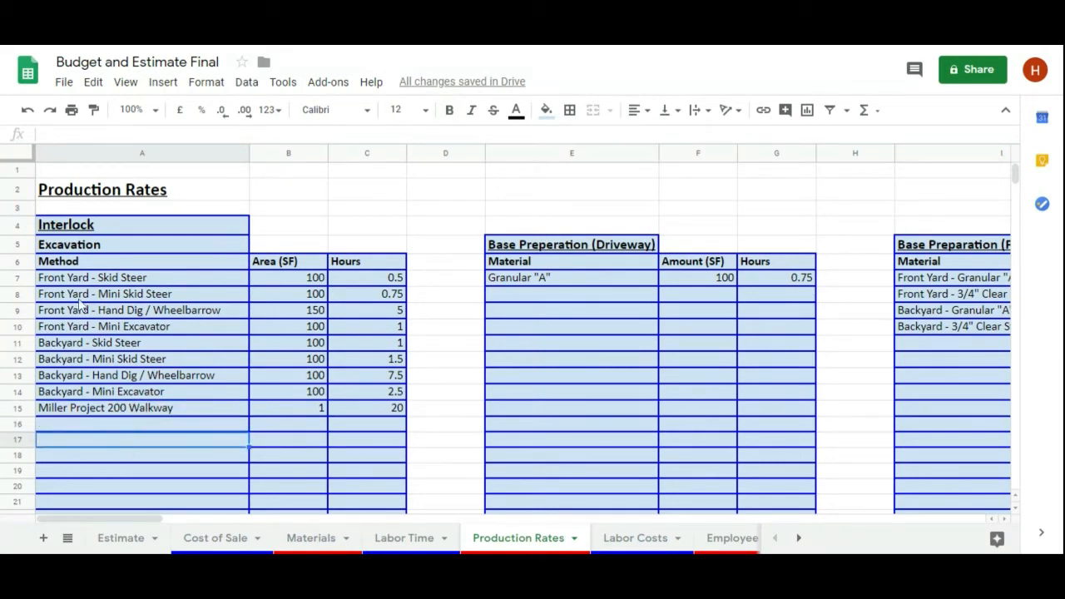
click(93, 250)
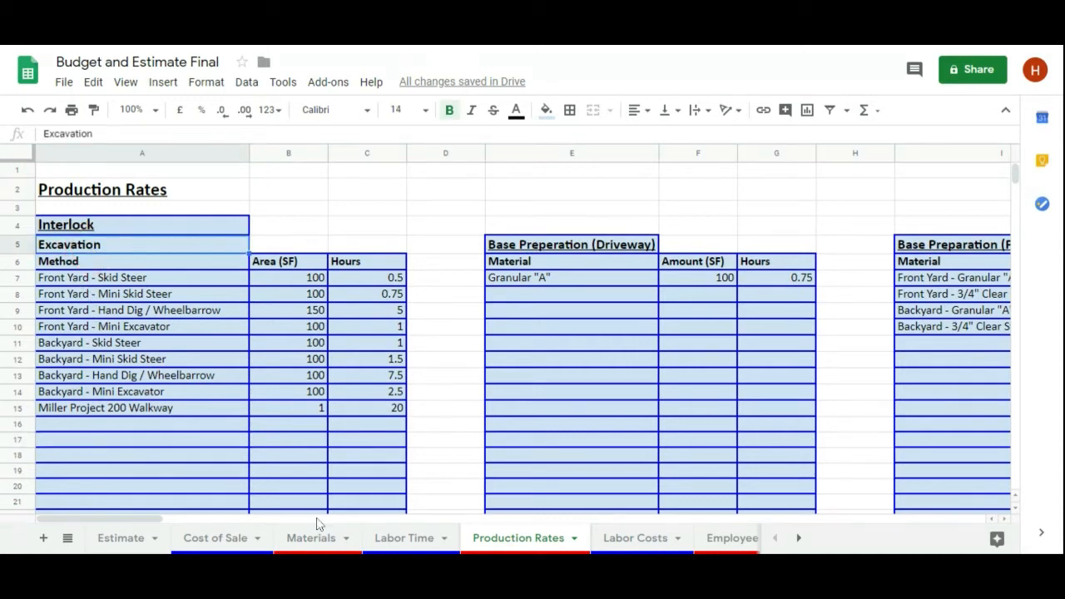
click(384, 538)
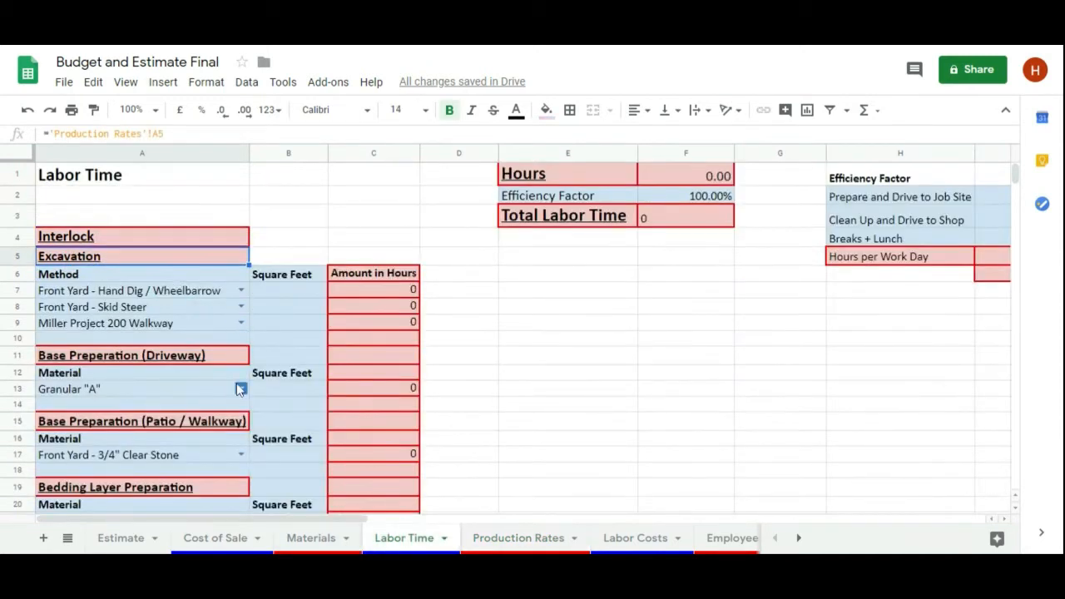
click(482, 534)
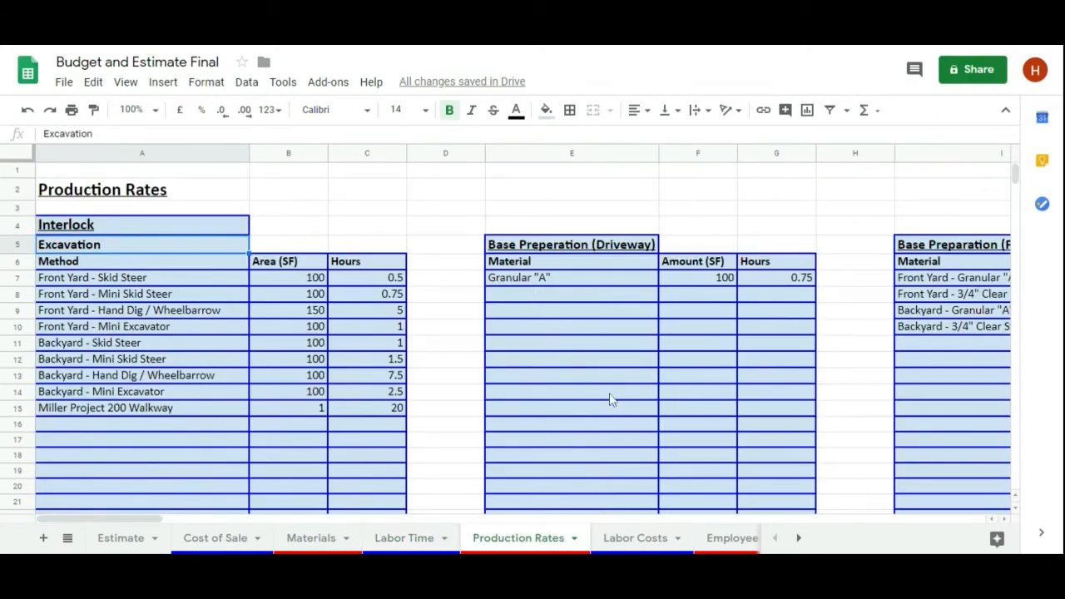
On the Labor Time sheet, copy the "Project 200 Walkway" row 9 and insert one row below row 10.
click(408, 539)
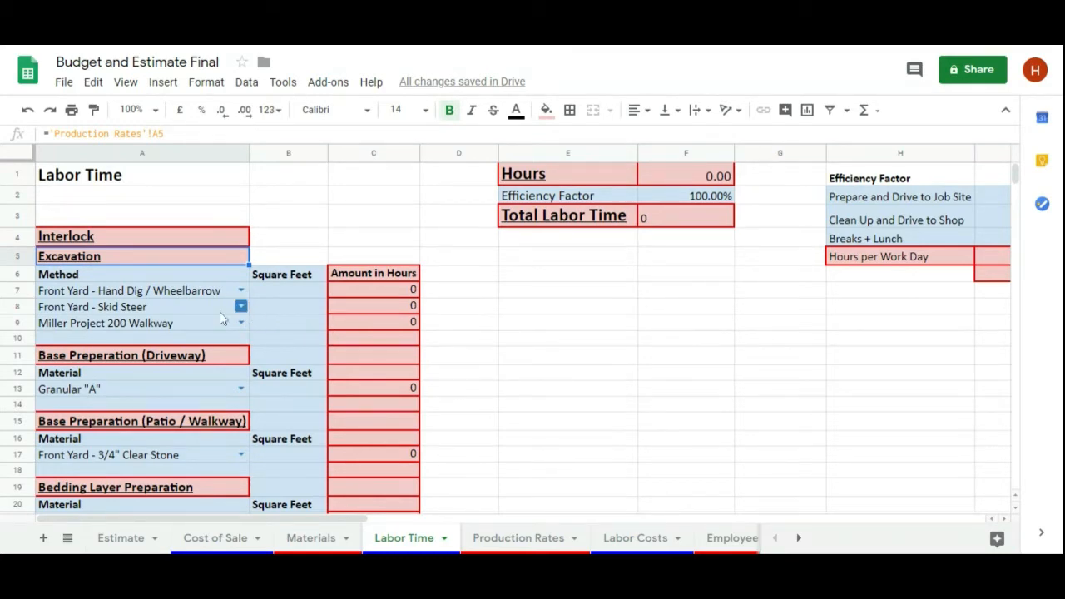
click(55, 337)
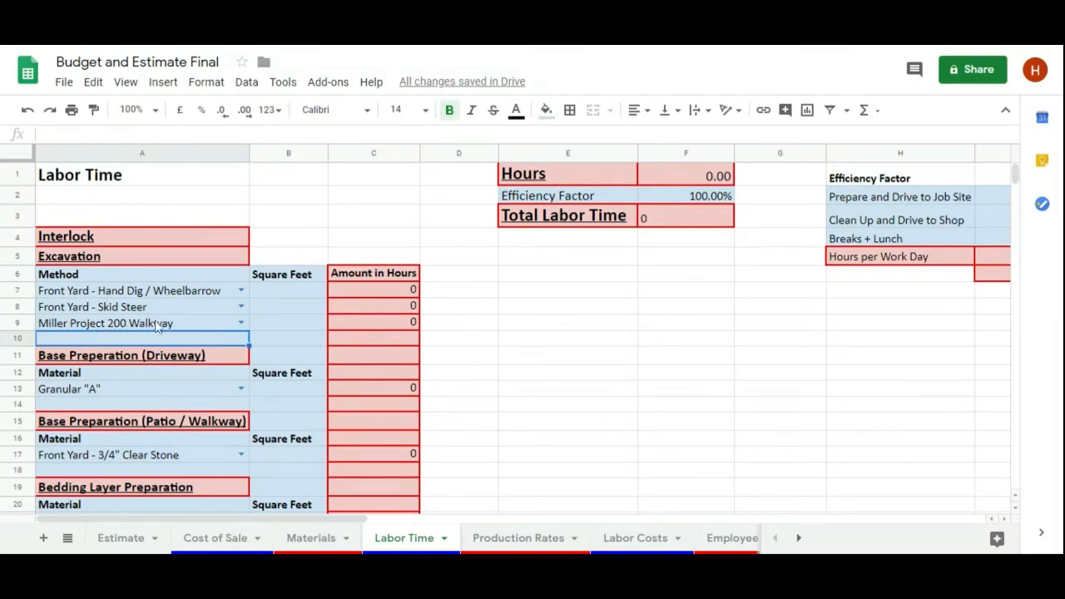
click(17, 325)
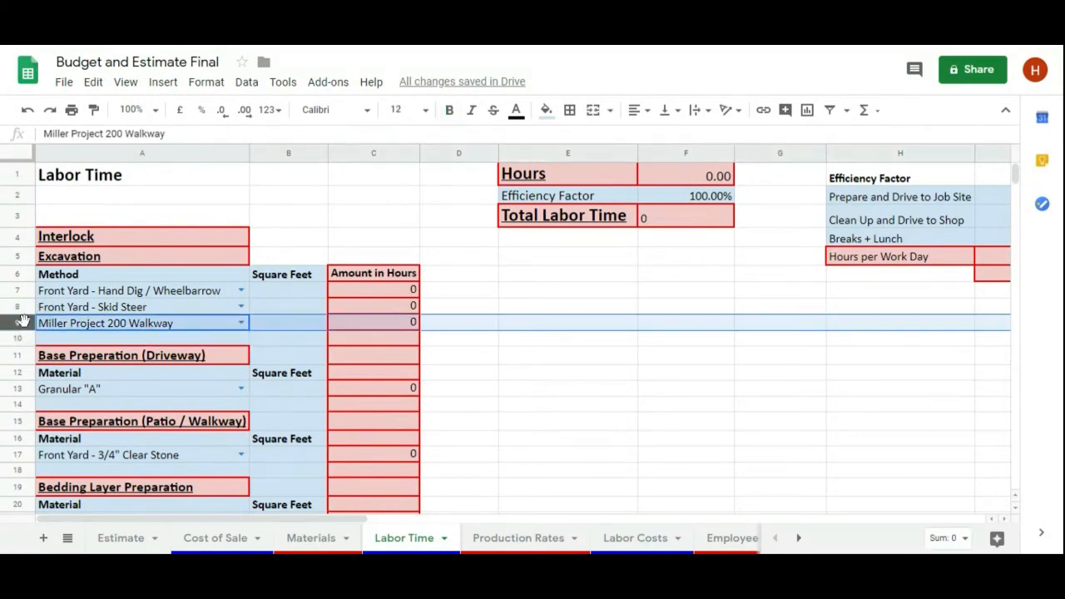
right_click(24, 331)
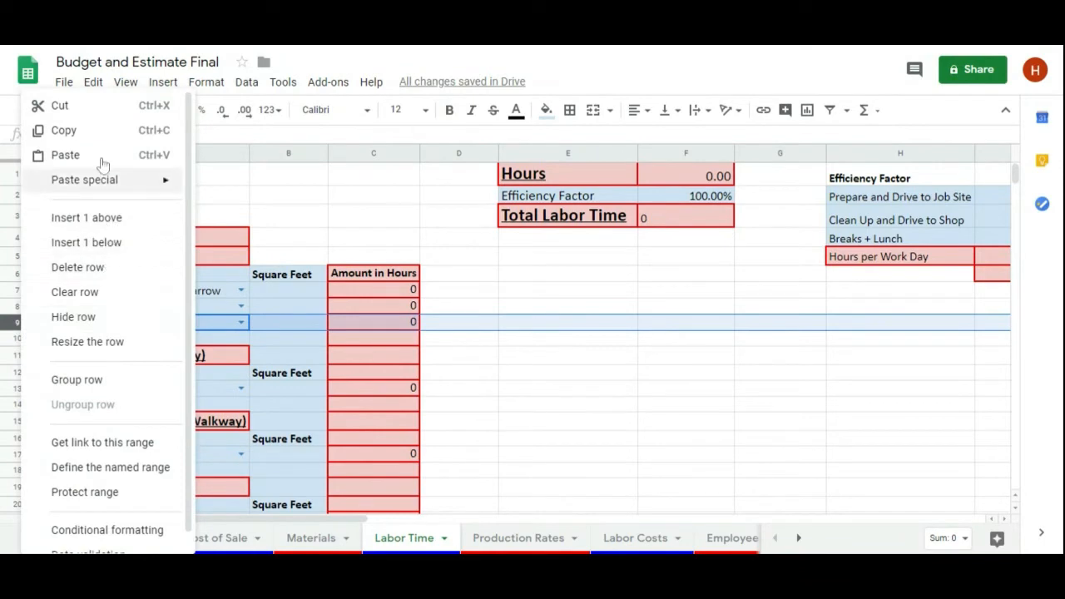
click(99, 133)
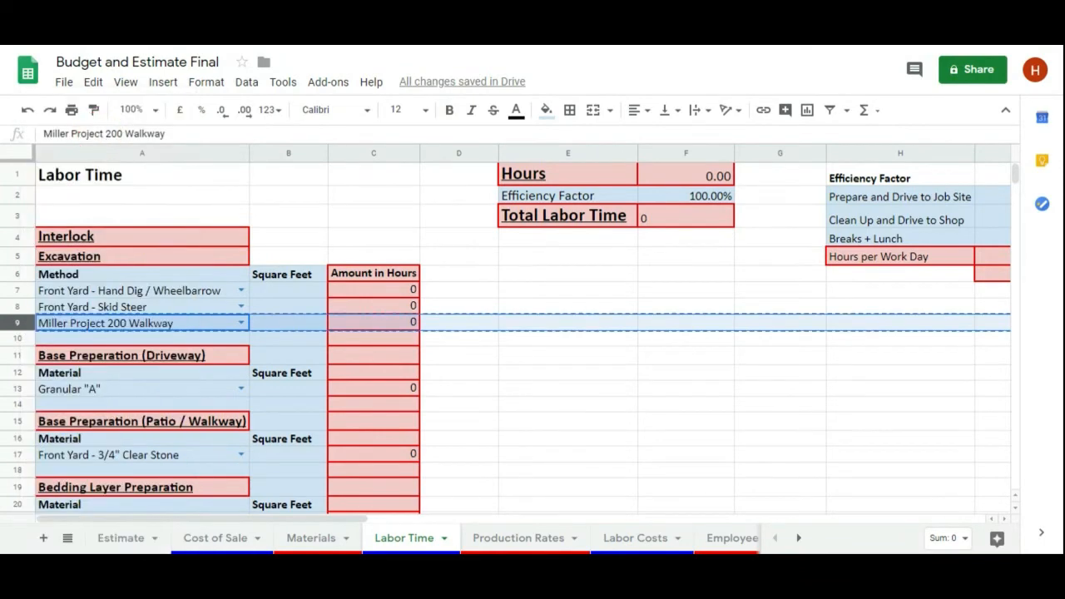
click(15, 338)
right_click(15, 339)
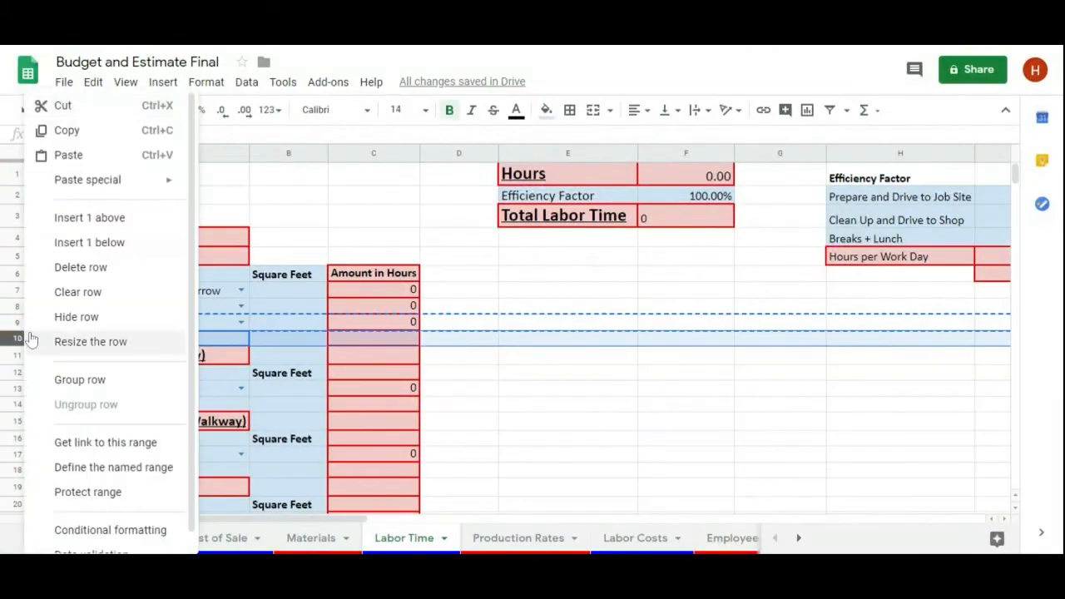
click(89, 242)
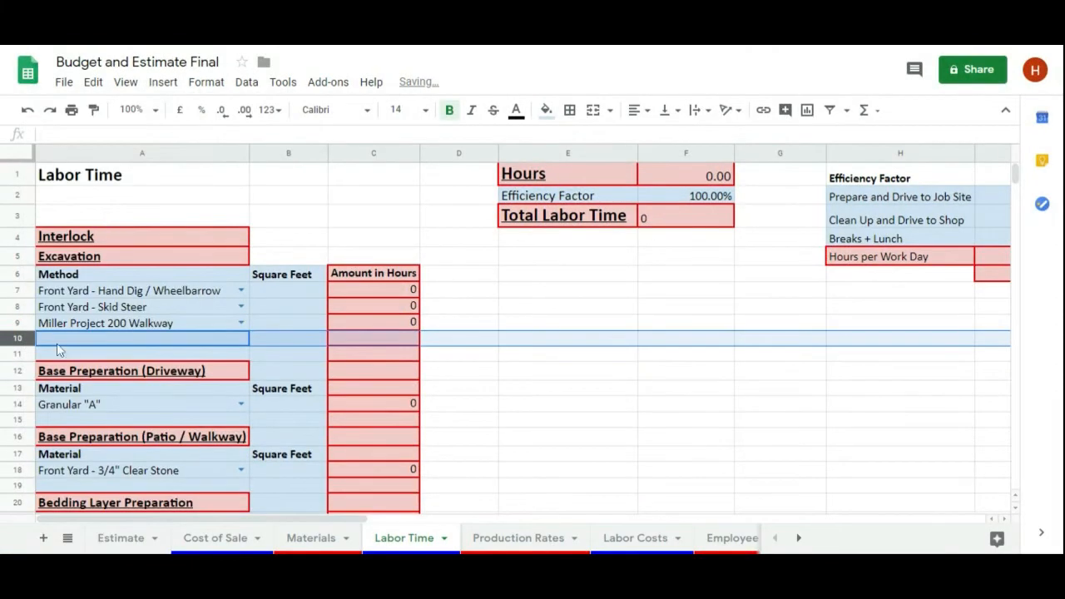
Paste the copied excavation row into row 10 and view the method choices available there.
right_click(20, 337)
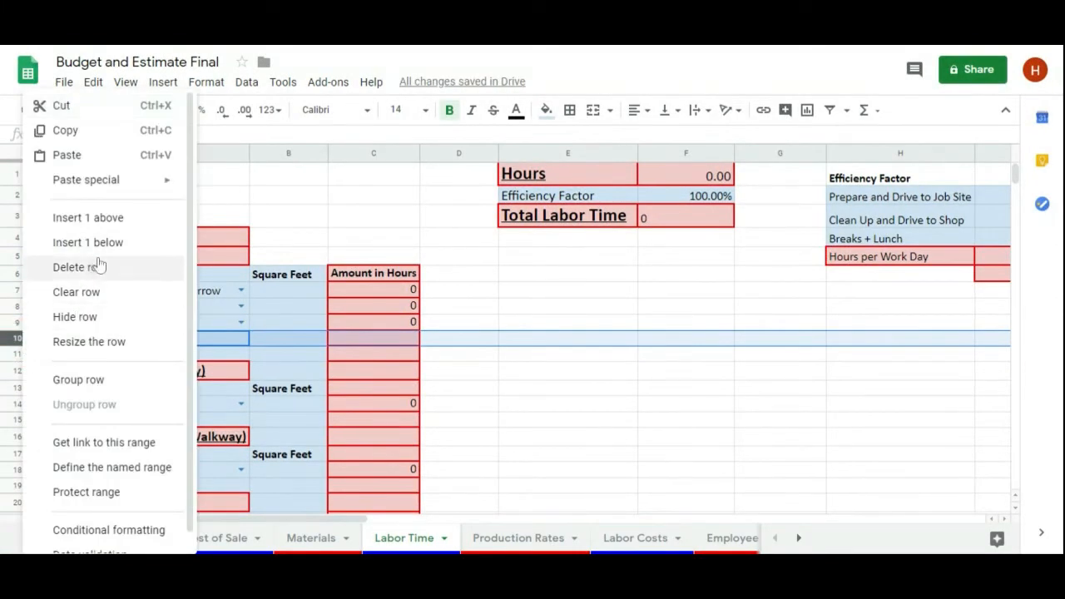
click(95, 156)
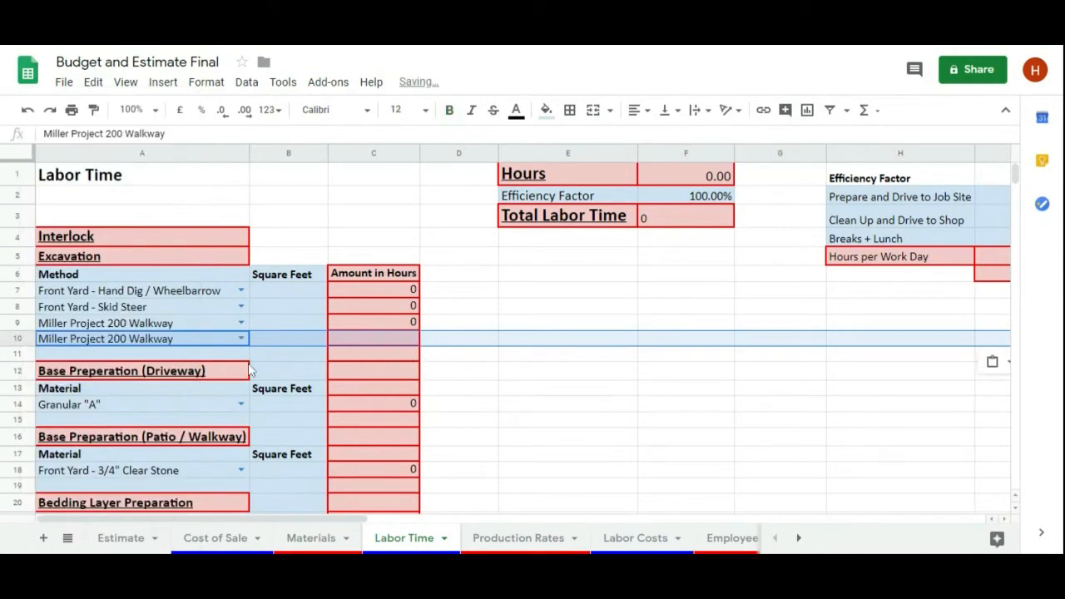
click(241, 339)
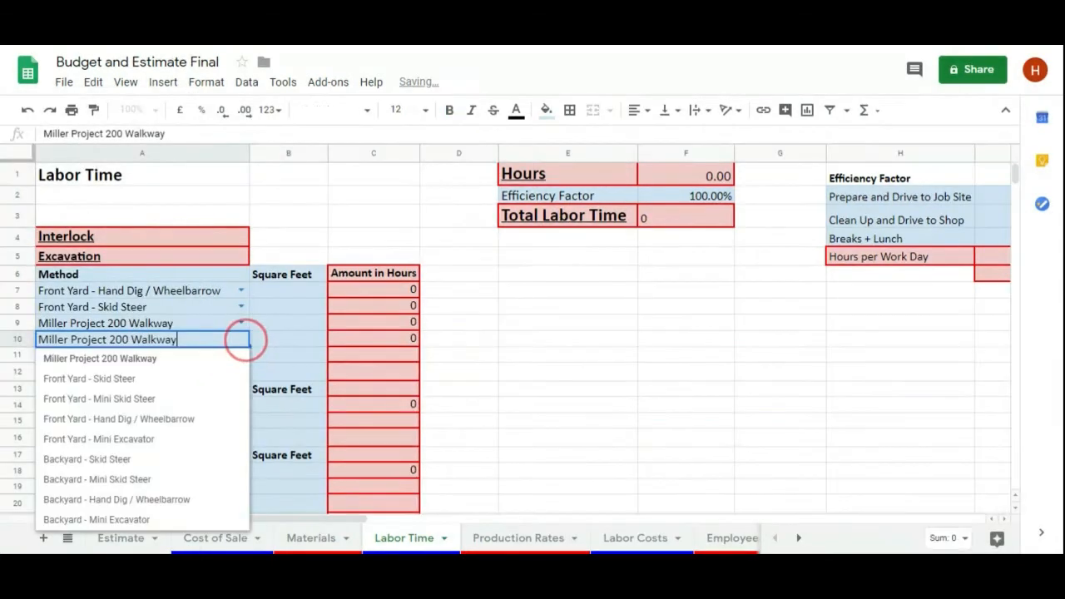
click(289, 326)
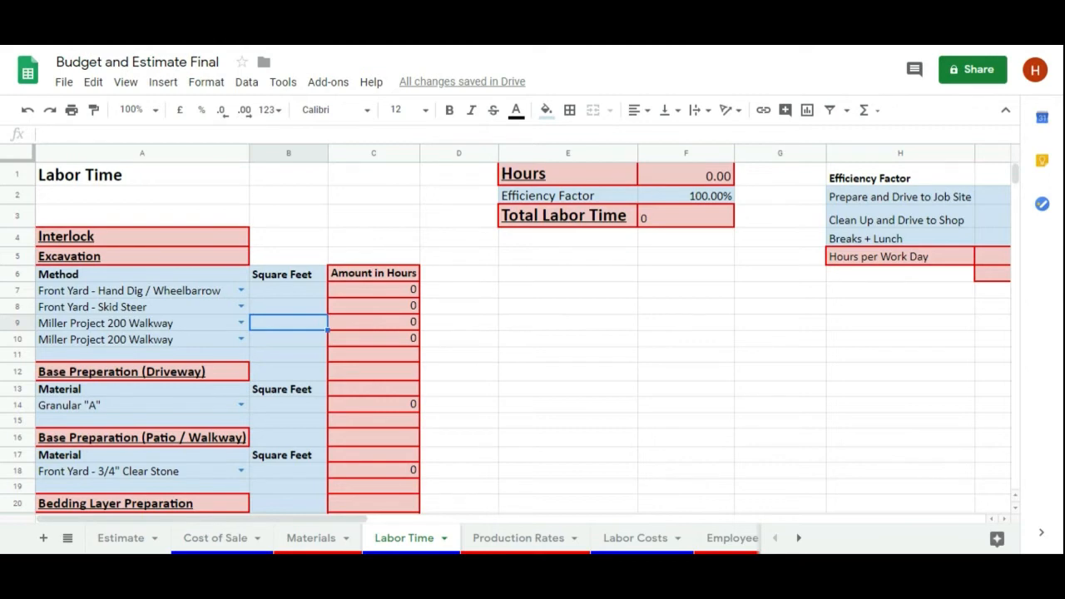
Inspect the method name and hours of the custom walkway rate on the Production Rates sheet.
click(510, 539)
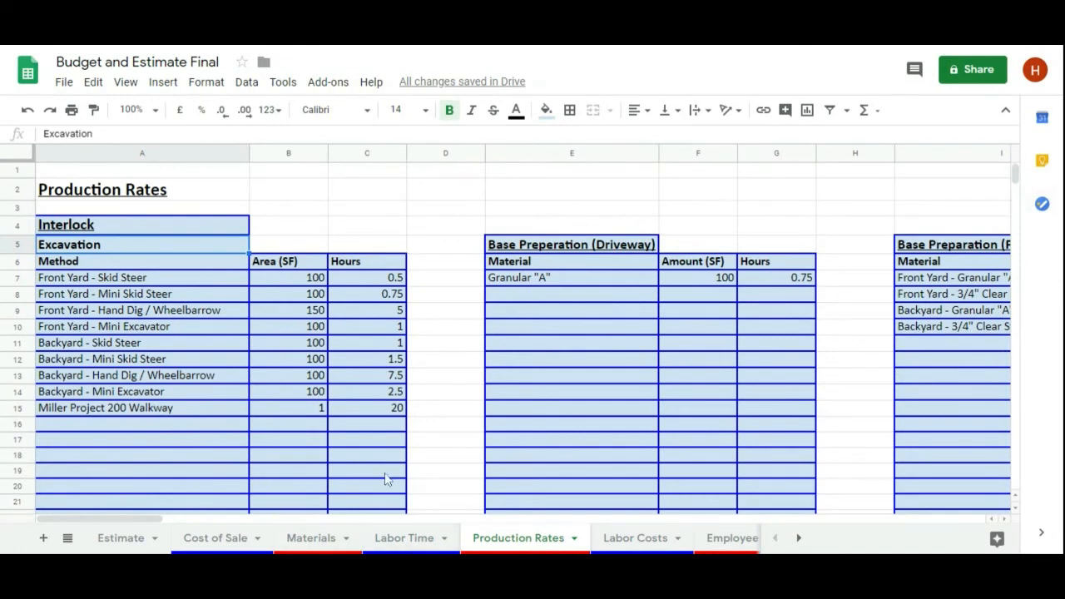
click(140, 410)
click(349, 412)
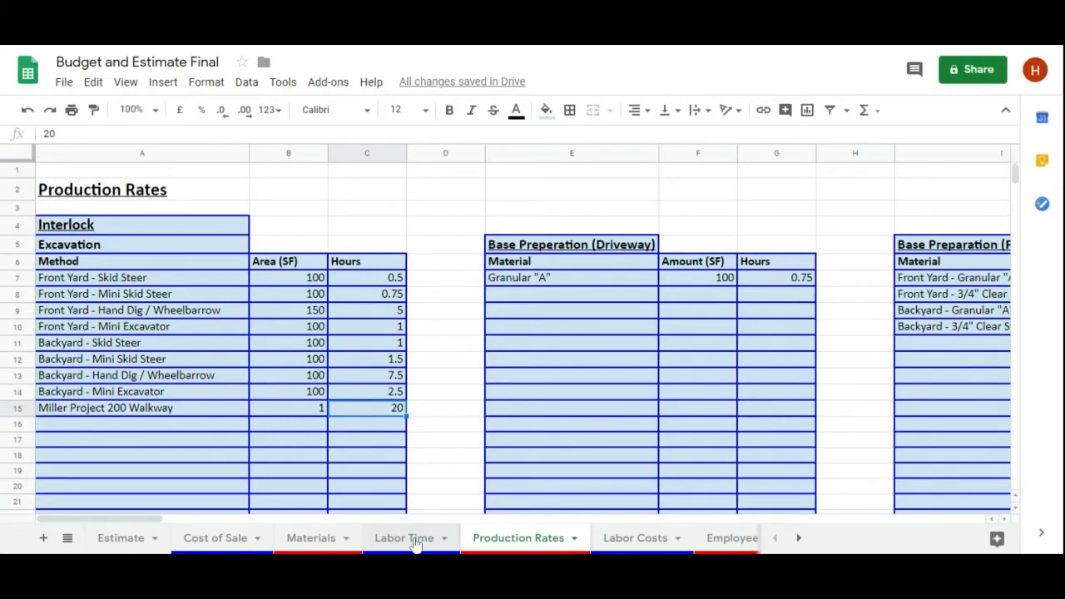
On the Labor Time sheet, enter 200 square feet for the "Front Yard - Hand Dig / Wheelbarrow" excavation and inspect its hours formula.
click(416, 541)
click(287, 291)
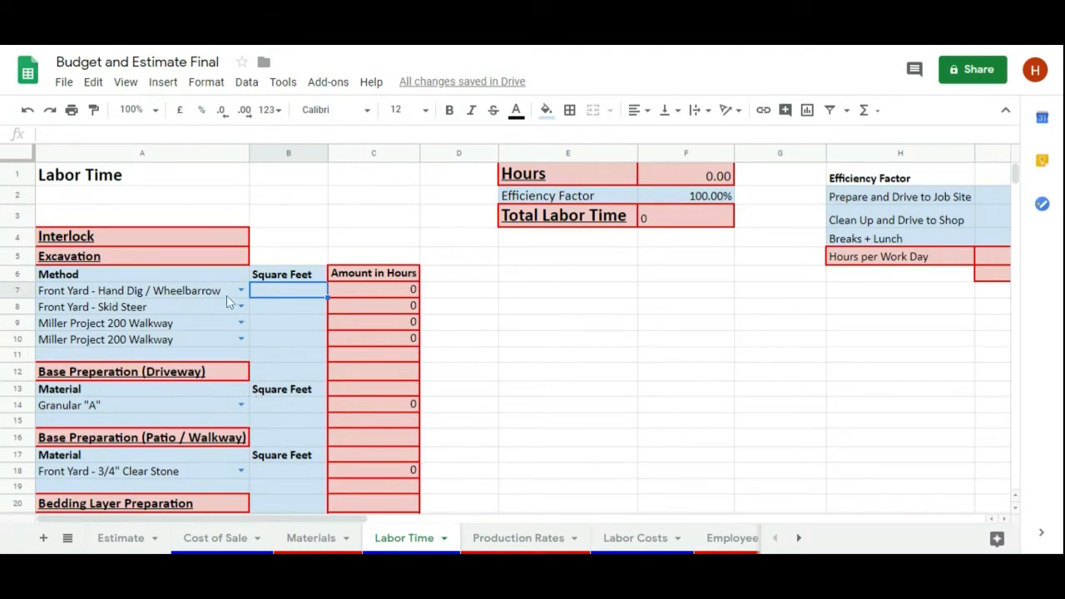
text(200)
key(Return)
click(347, 291)
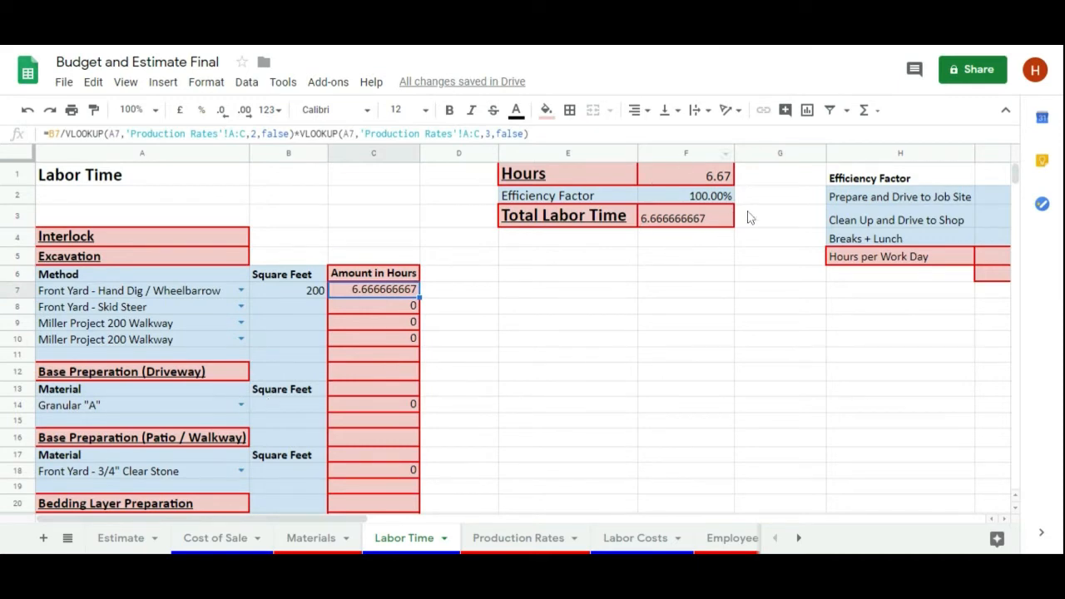
For Base Preparation (Patio / Walkway), choose "Front Yard - 3/4" Clear Stone", enter 200 square feet and inspect the hours formula.
scroll(280, 394, down, 2)
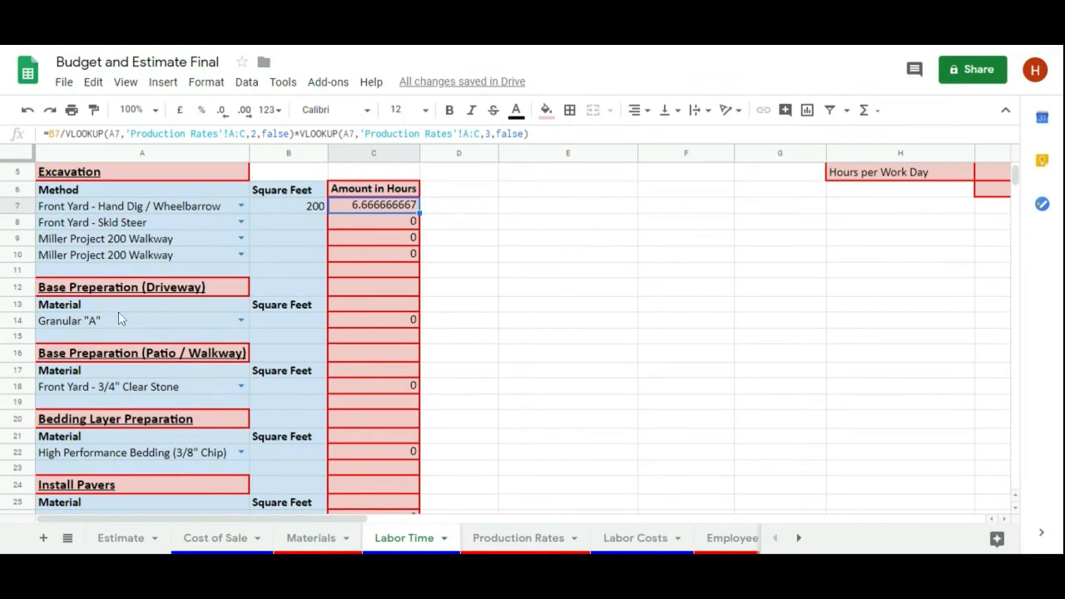
scroll(241, 250, down, 2)
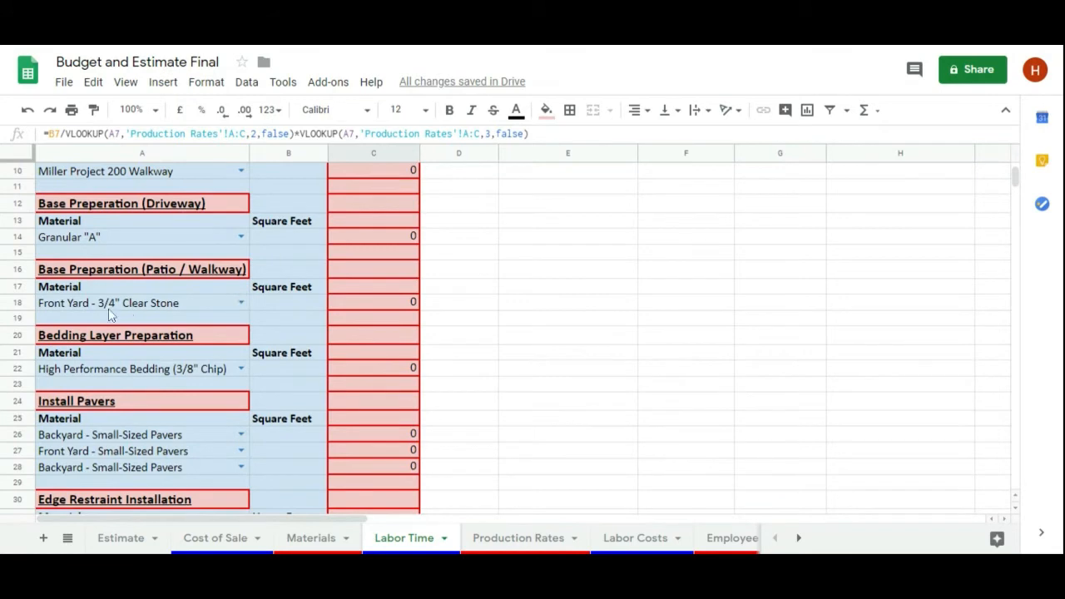
click(269, 310)
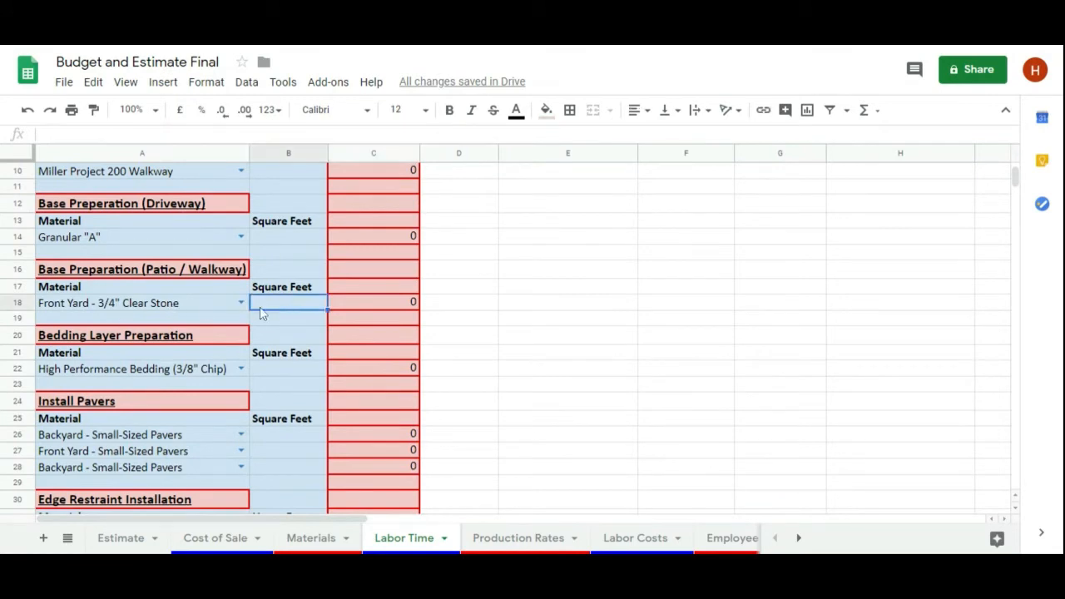
click(241, 303)
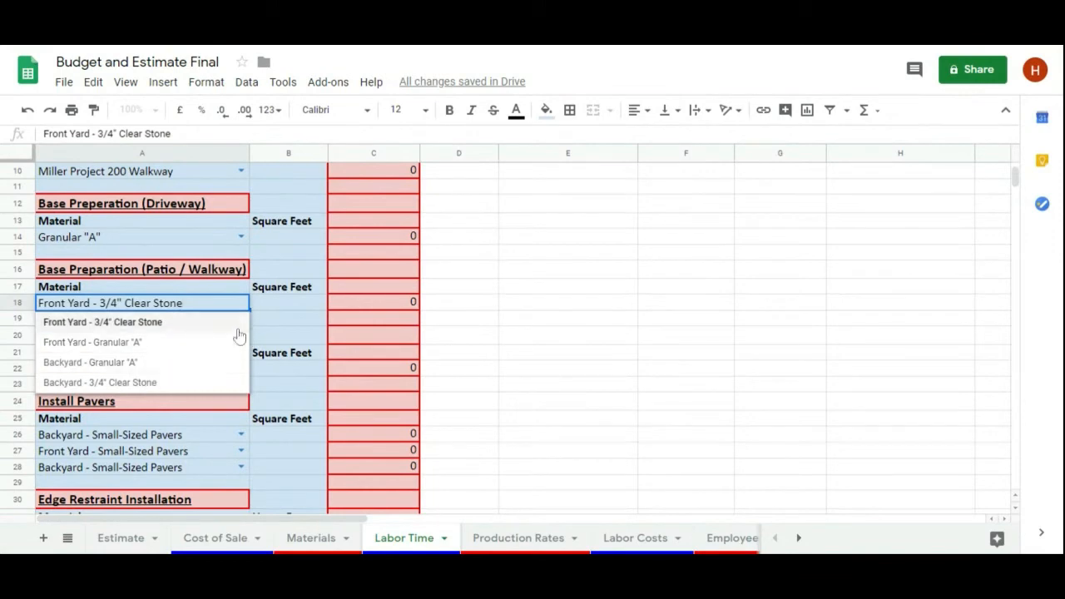
click(178, 322)
click(298, 312)
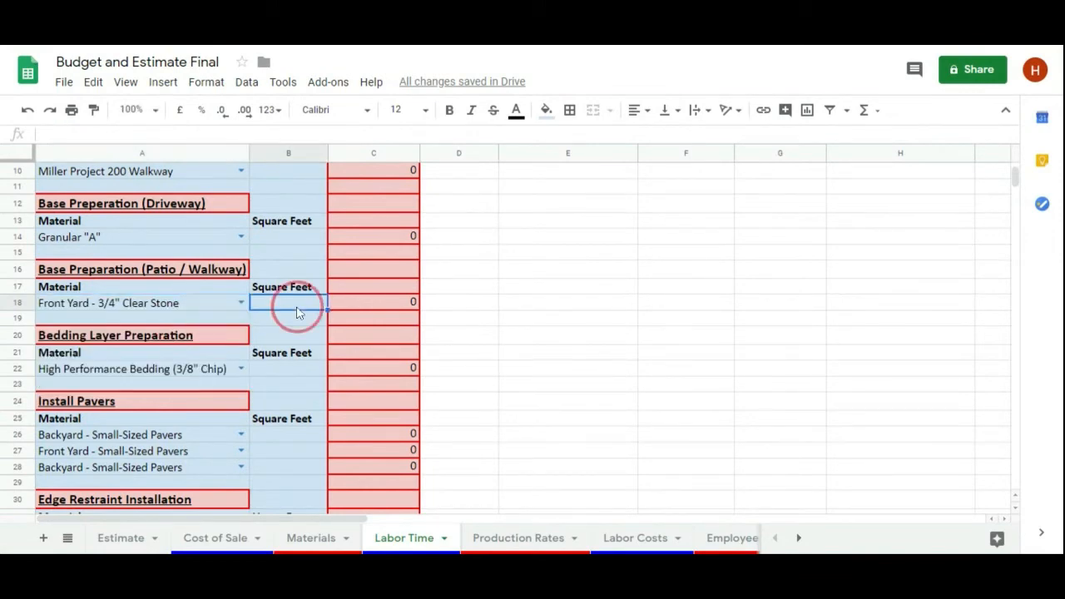
text(200)
key(Return)
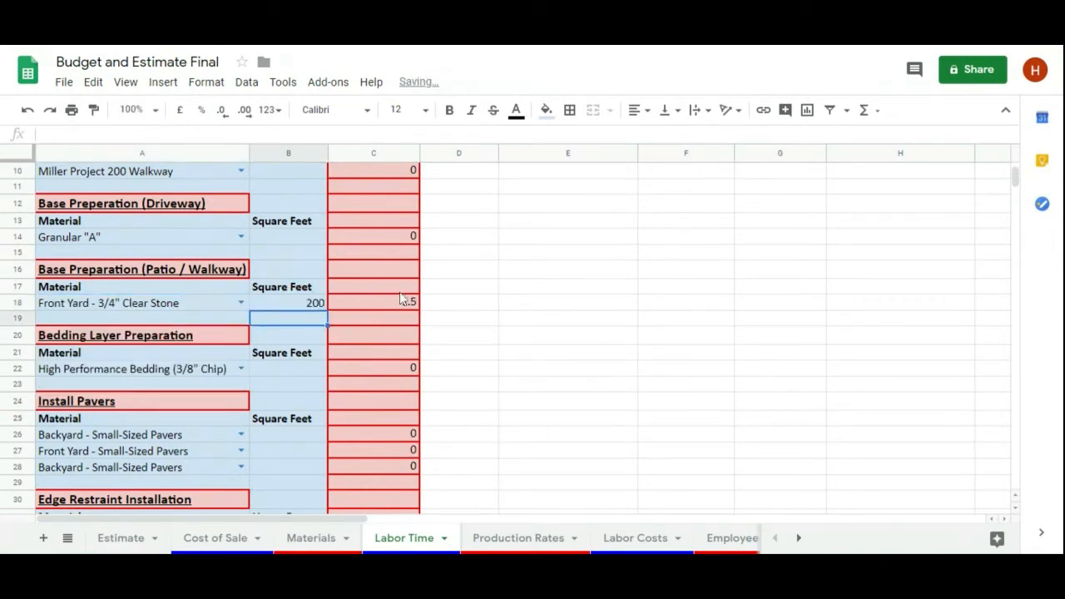
click(401, 297)
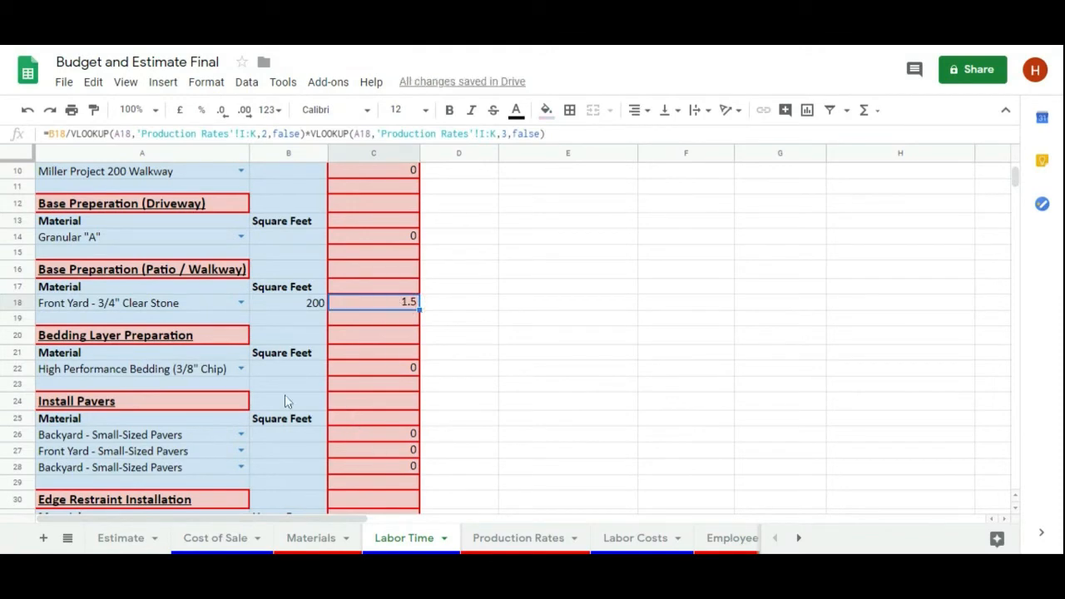
Enter 200 square feet for the High Performance Bedding (3/8" Chip) under Bedding Layer Preparation.
click(272, 368)
text(20)
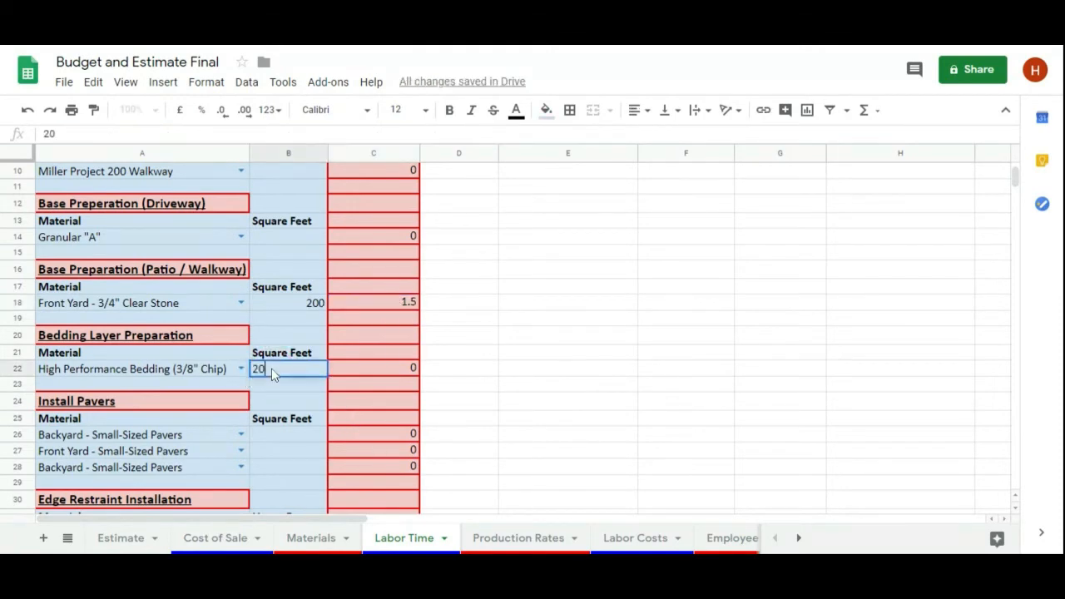
text(0)
key(Return)
Enter 200 square feet for "Front Yard - Small-Sized Pavers" in the Install Pavers section.
scroll(261, 342, down, 5)
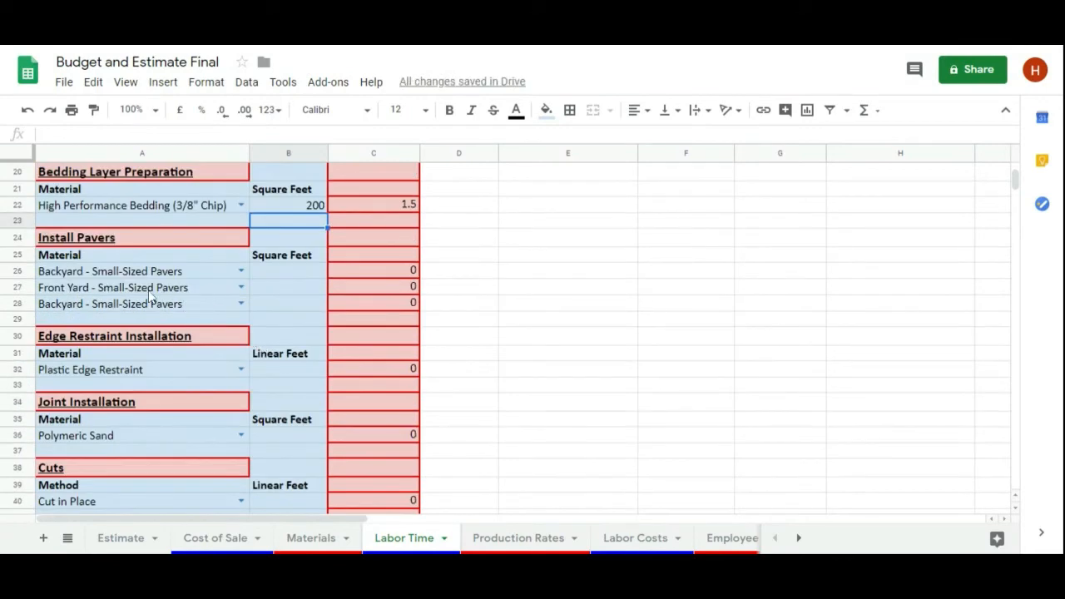
click(281, 290)
text(20)
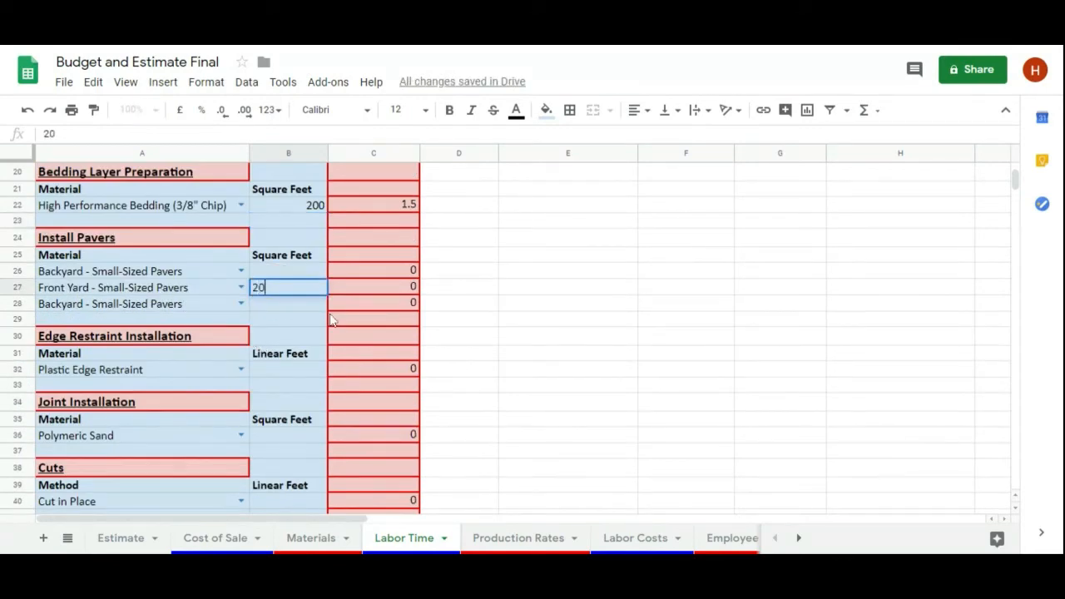
text(0)
key(Return)
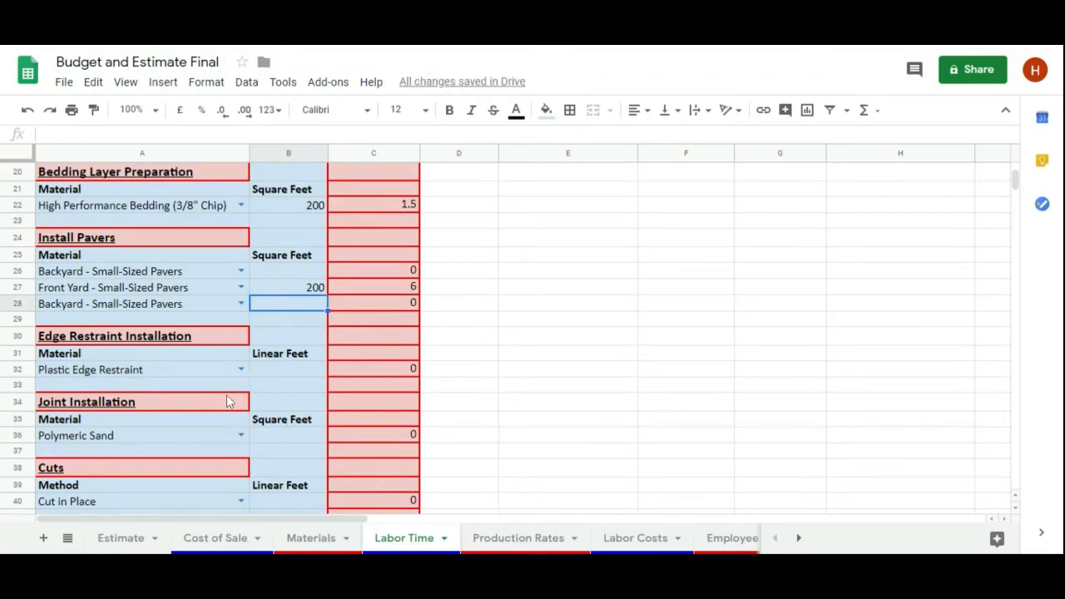
Enter 30 linear feet of Plastic Edge Restraint under Edge Restraint Installation and inspect its hours formula.
scroll(226, 398, down, 1)
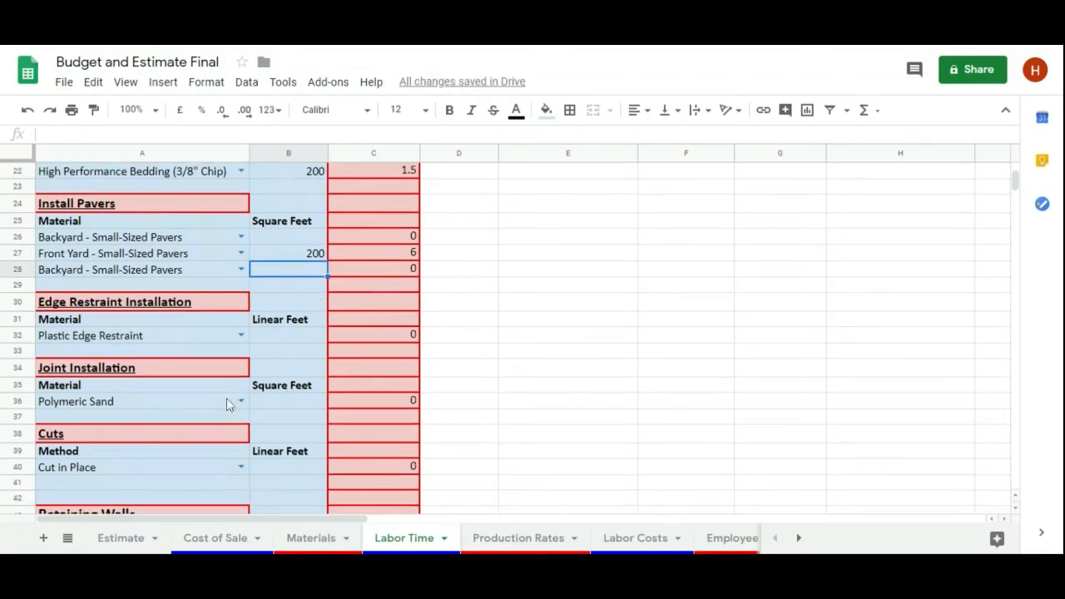
scroll(226, 402, down, 1)
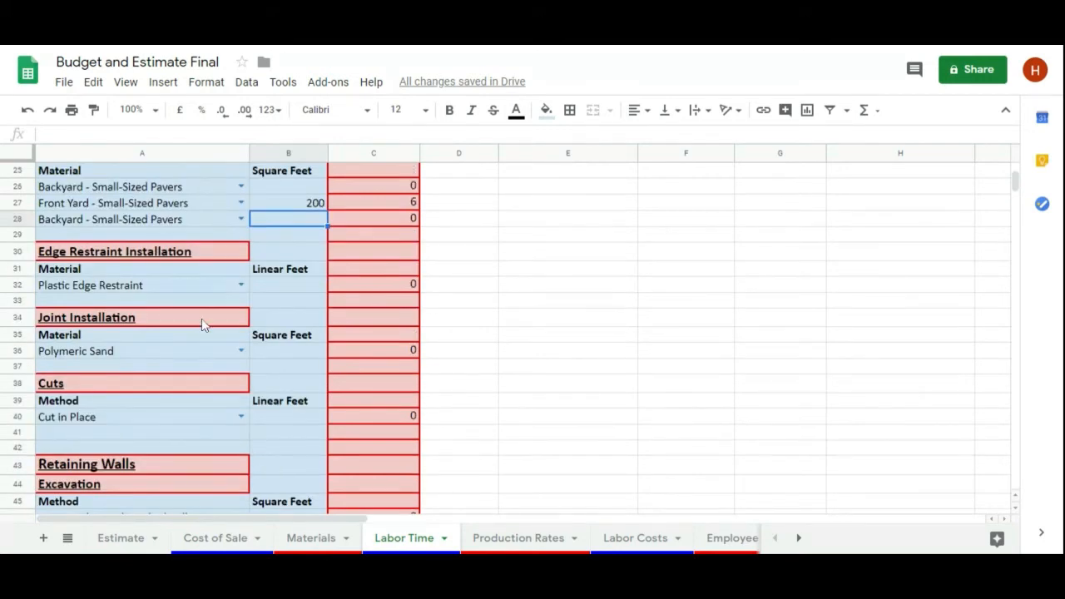
click(272, 285)
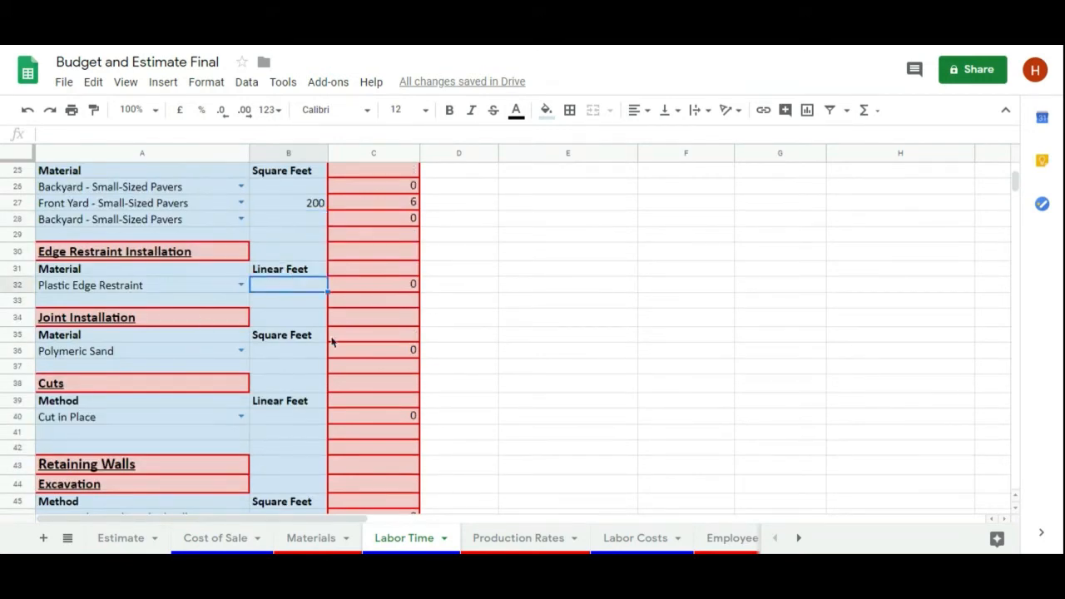
text(30)
key(Return)
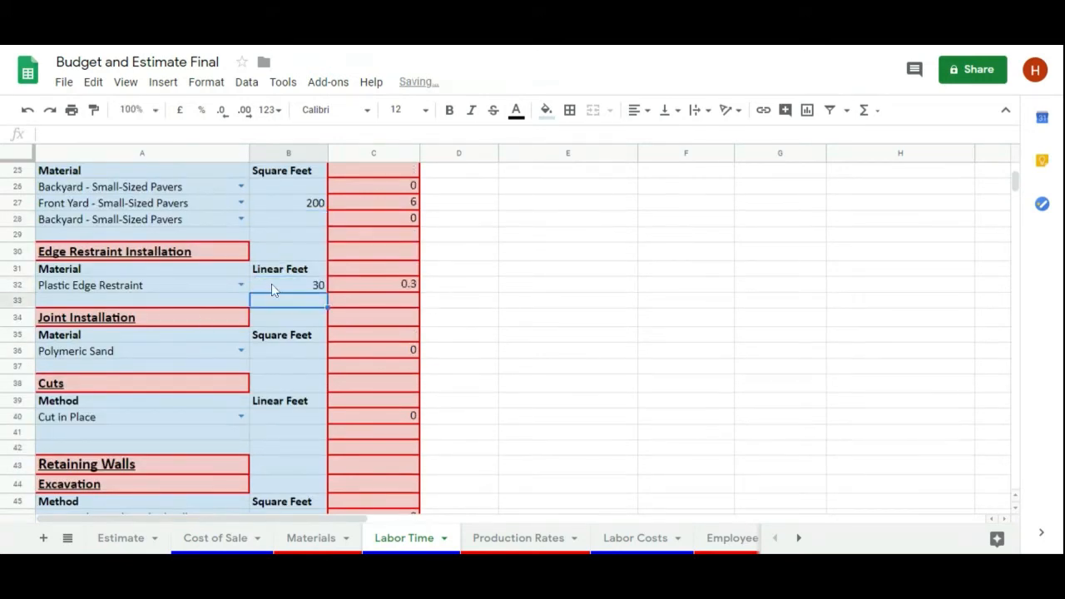
click(414, 287)
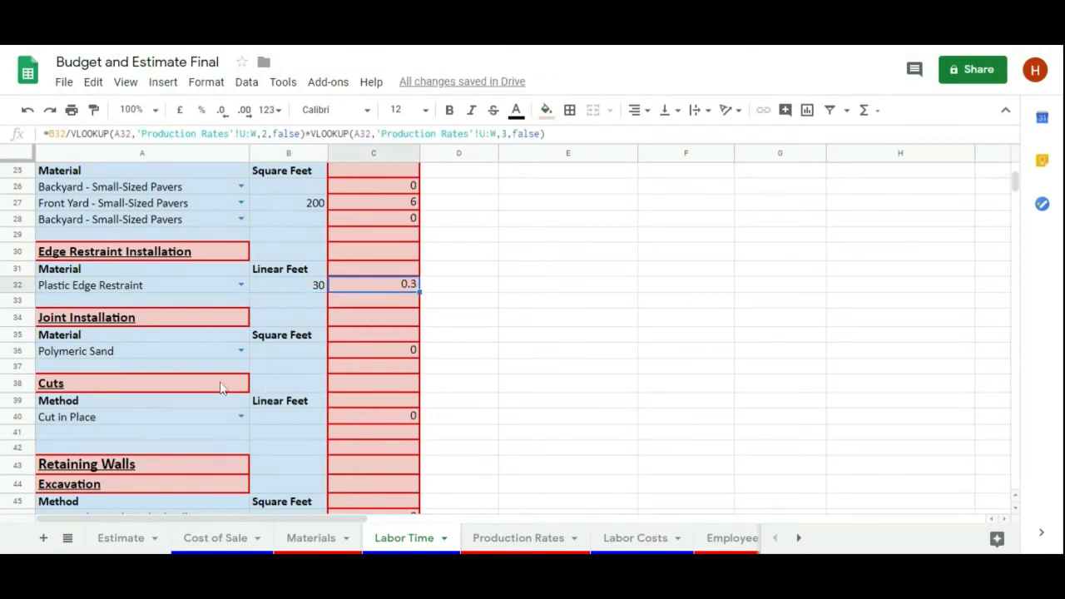
Enter 200 square feet of Polymeric Sand in the Joint Installation section.
click(286, 352)
text(200)
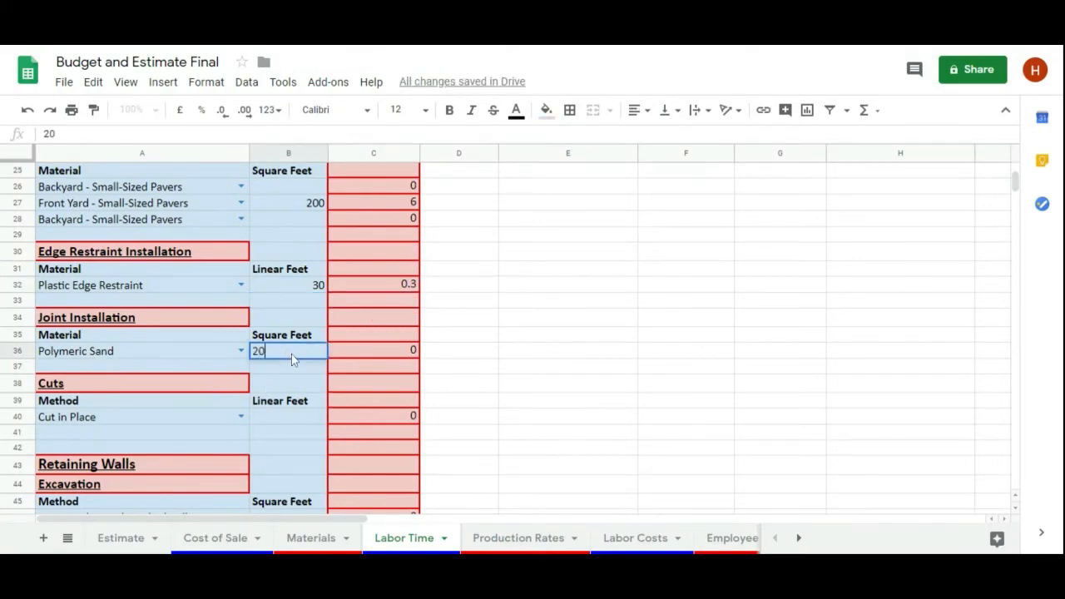
key(Return)
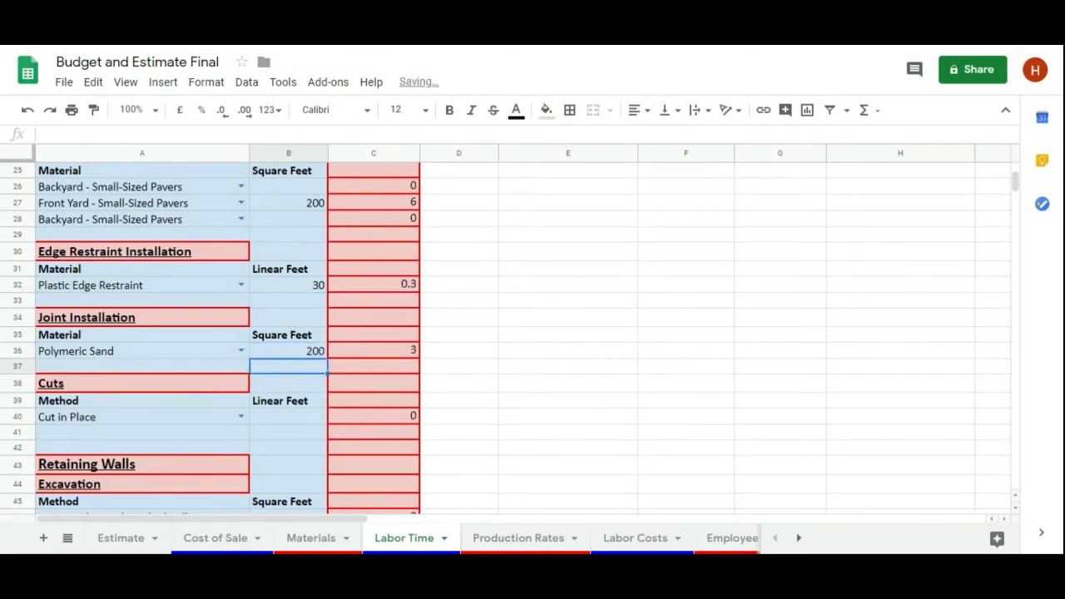
In the Cuts section, choose the "Cut in Place" method and enter 30 linear feet.
click(241, 418)
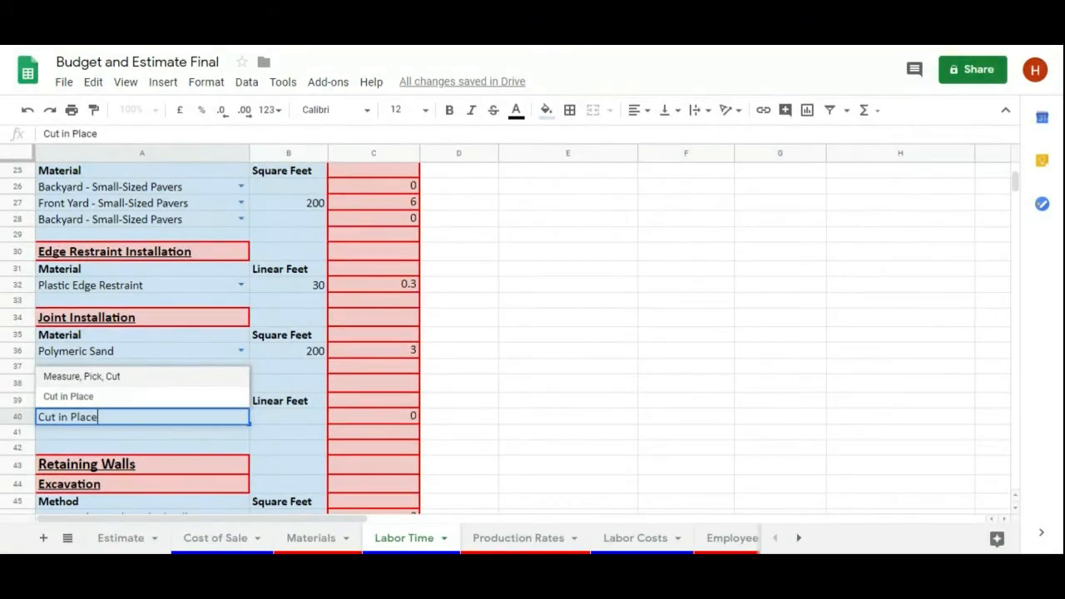
click(112, 398)
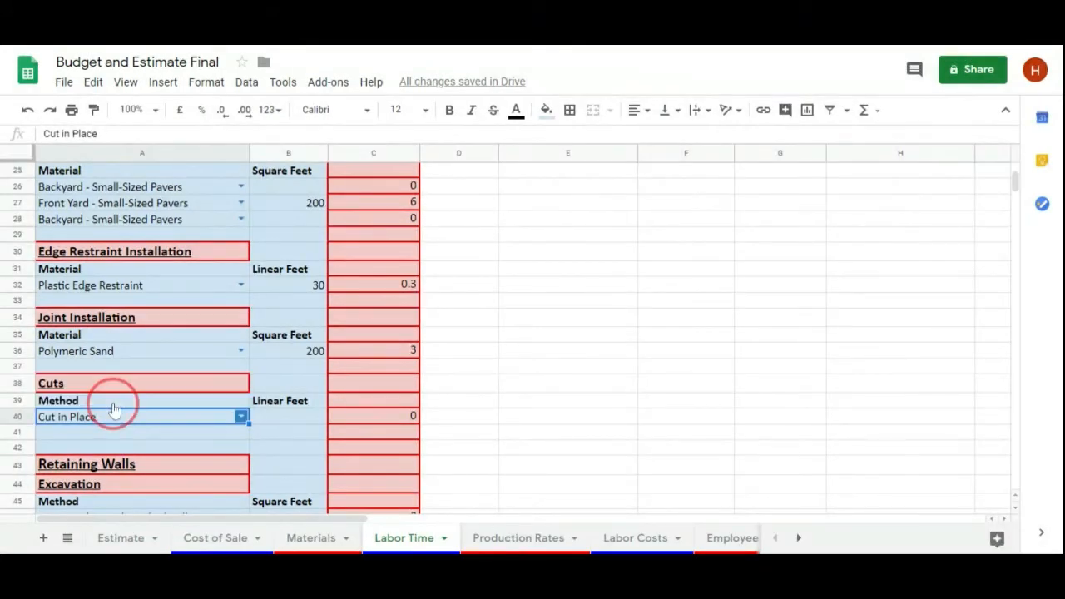
click(290, 418)
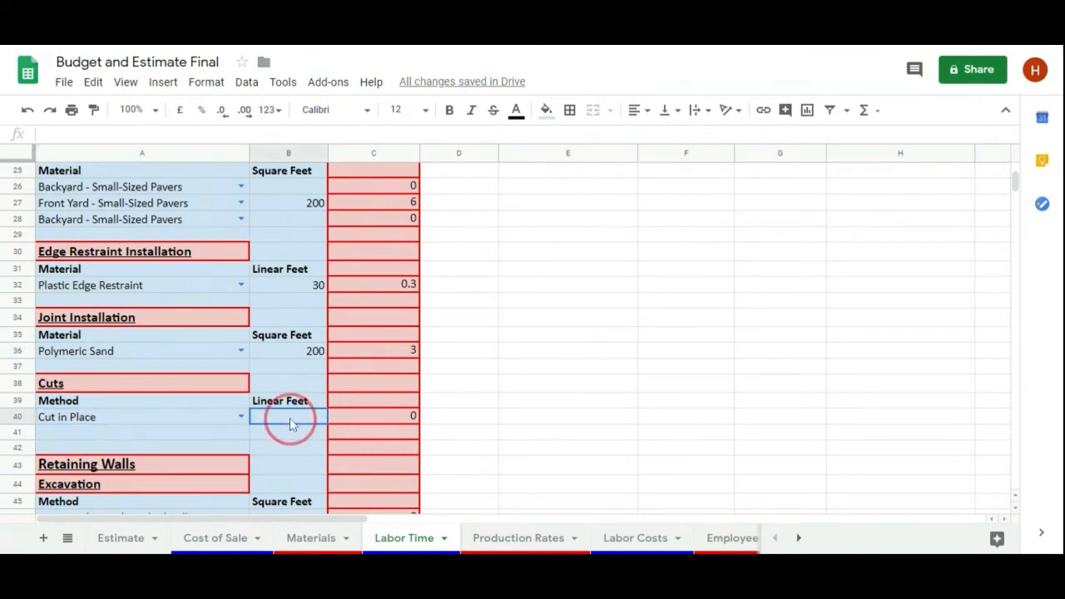
text(20)
key(Return)
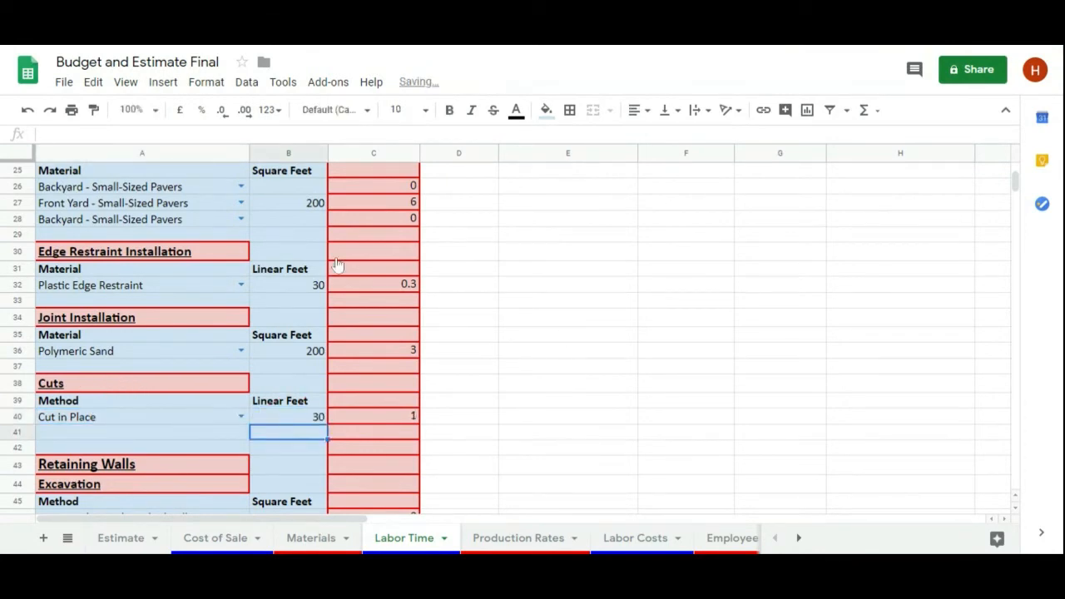
Look through the remaining Labor Time sections, from Retaining Walls and Features down to Lighting, Steps and Custom.
scroll(349, 377, down, 3)
scroll(208, 356, down, 9)
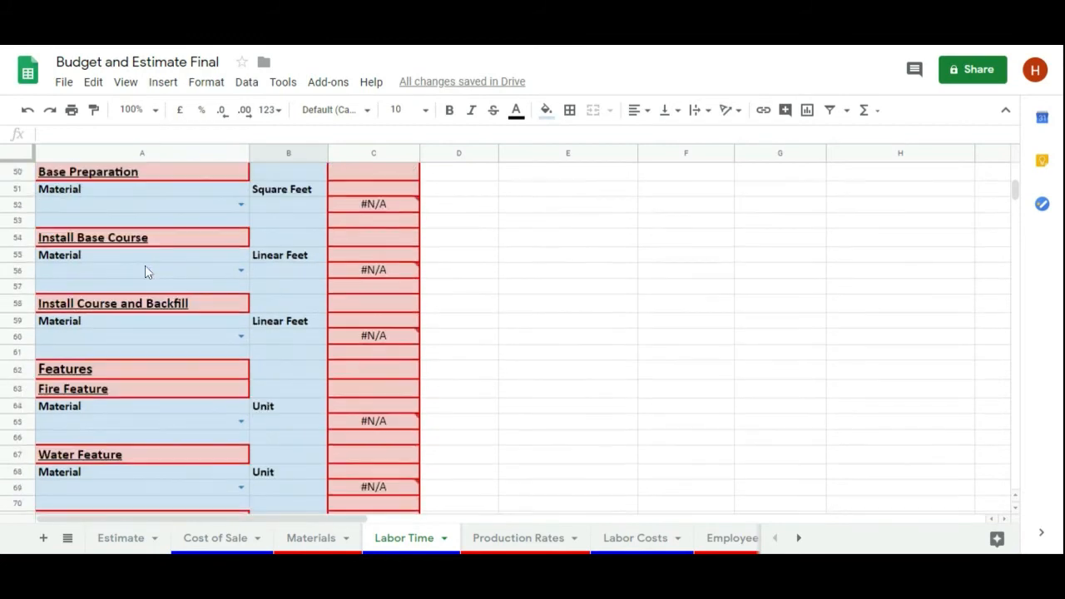
scroll(171, 365, down, 5)
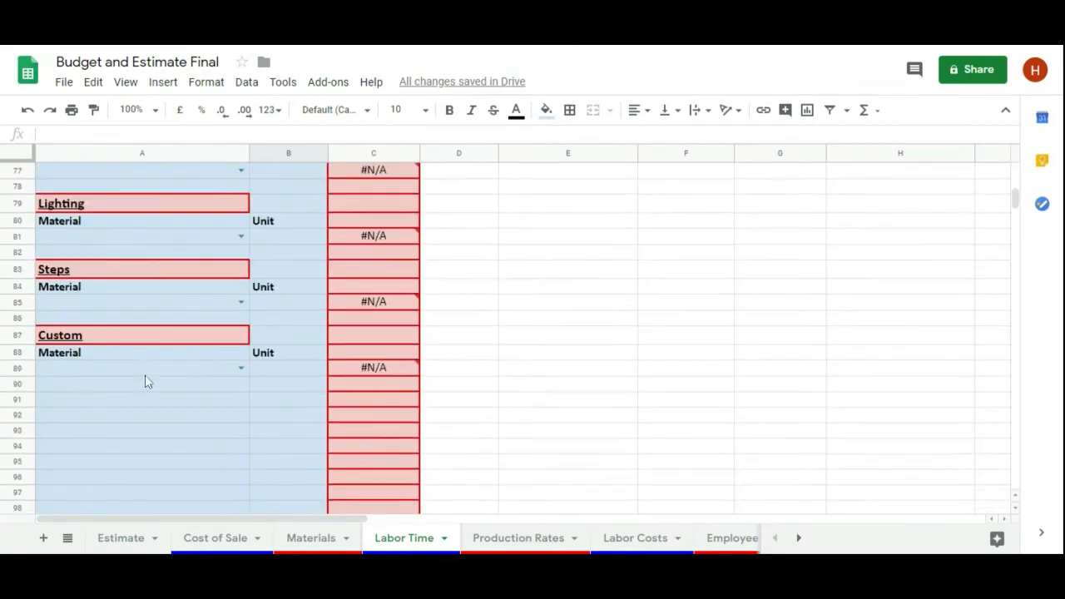
scroll(142, 380, up, 3)
scroll(147, 384, down, 1)
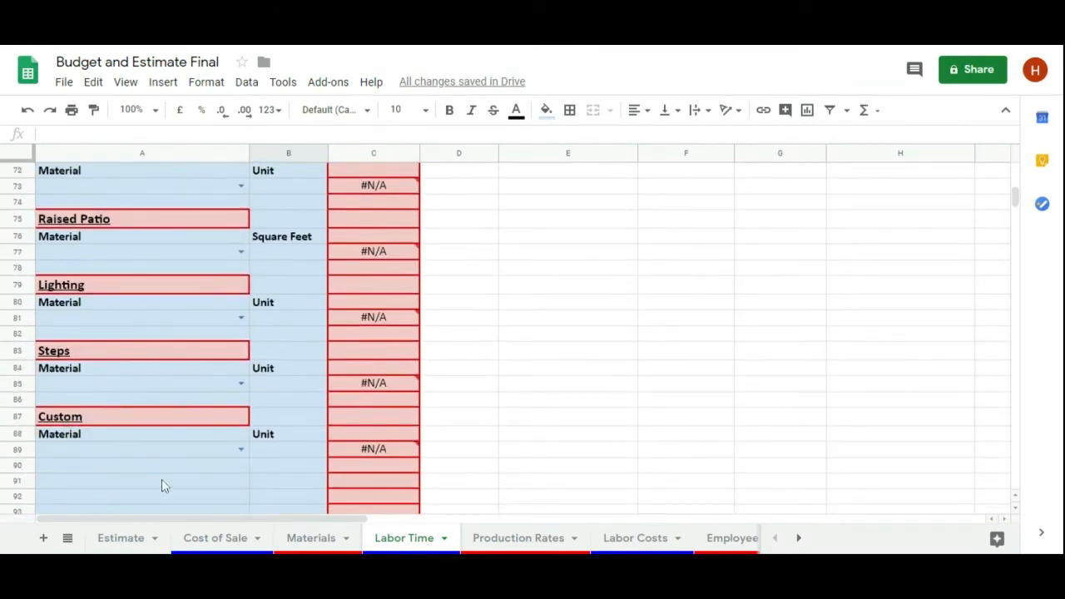
scroll(288, 473, up, 4)
scroll(287, 472, up, 17)
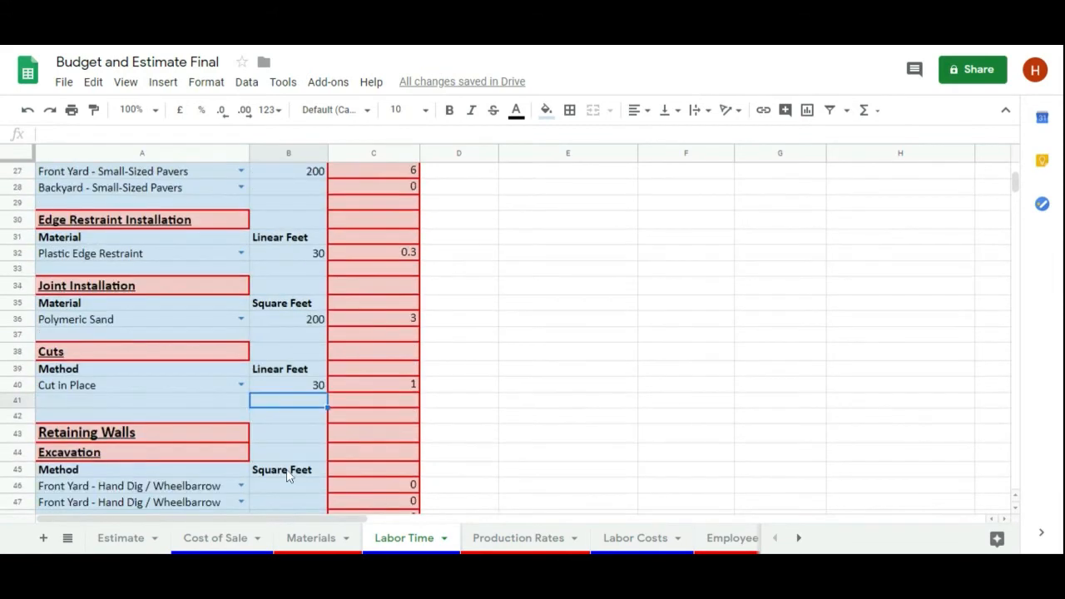
Examine the total hours, the Efficiency Factor cell and the Efficiency Factor table's rows for driving, cleanup and breaks.
scroll(286, 468, up, 3)
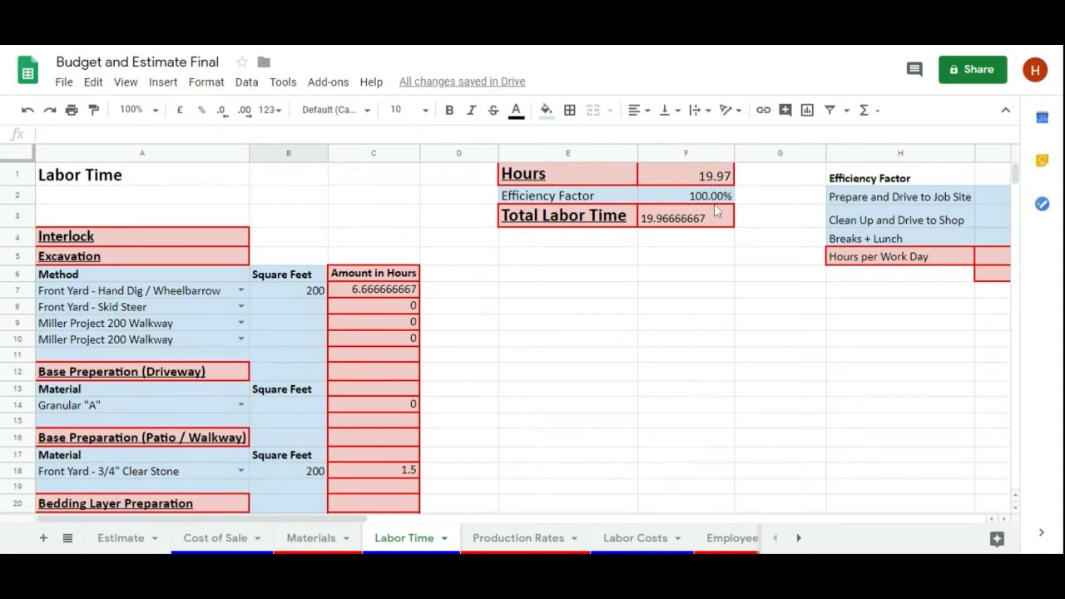
click(689, 199)
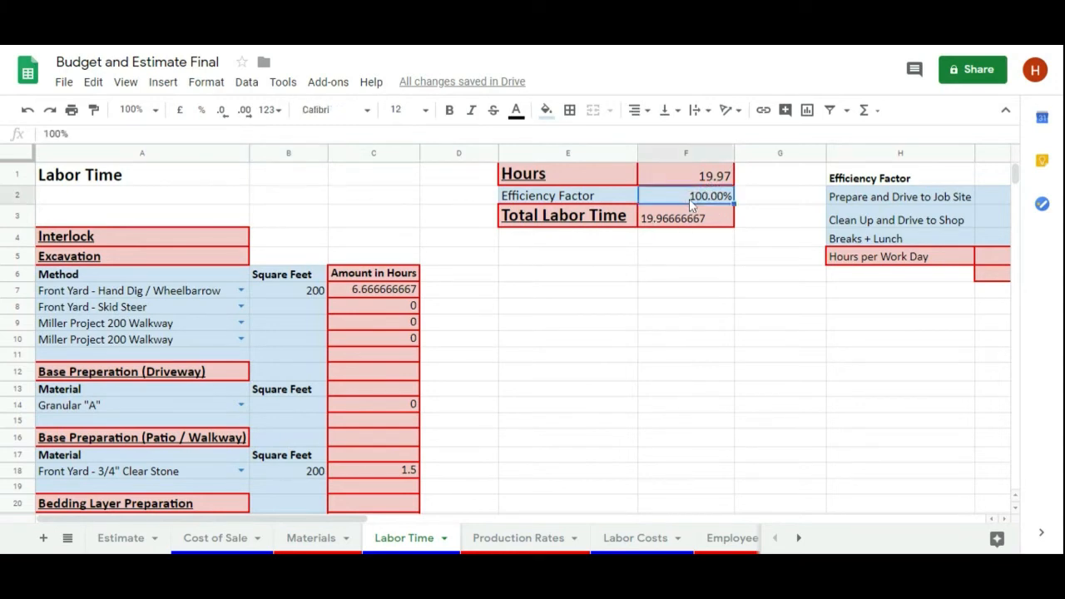
drag(358, 517, 410, 518)
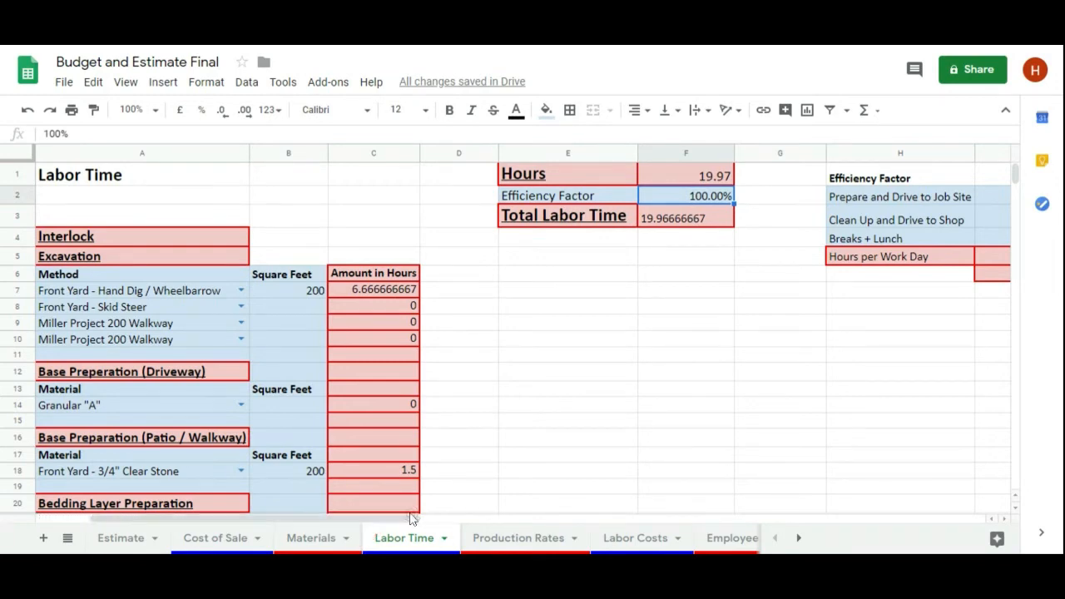
click(1005, 519)
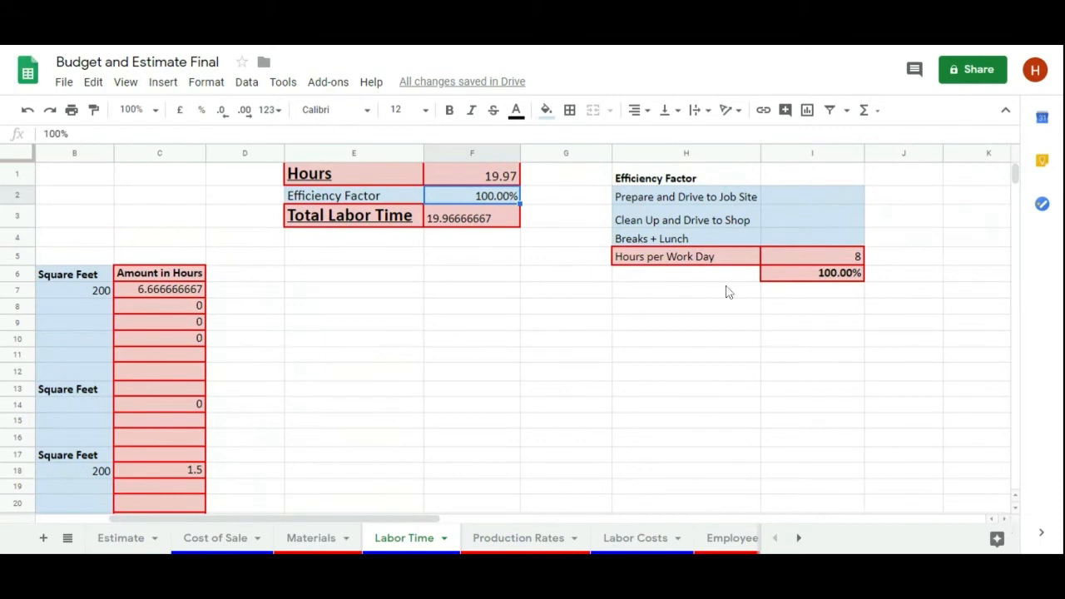
click(706, 202)
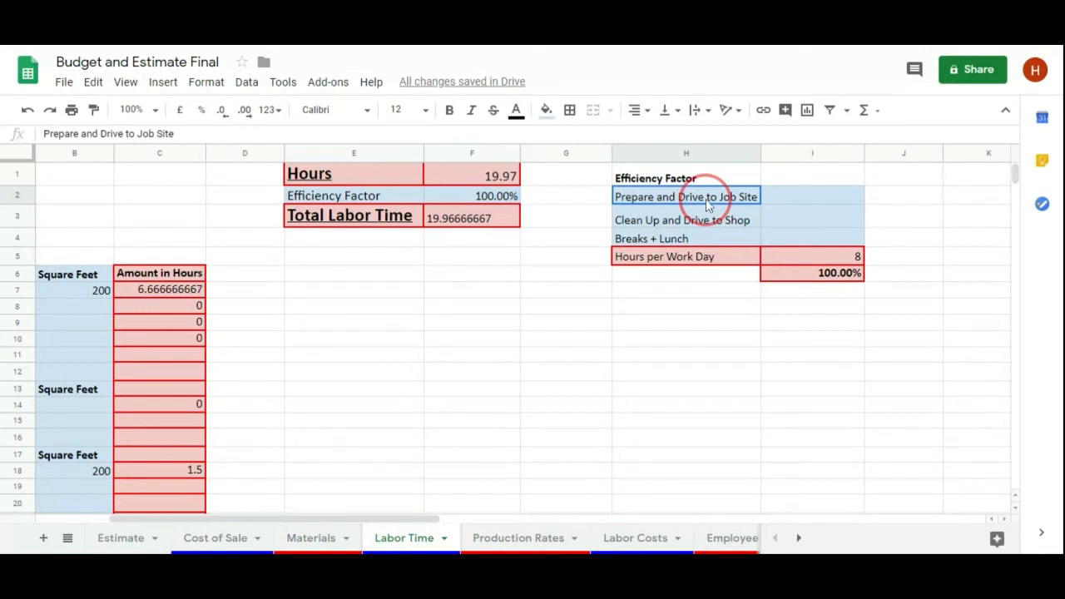
drag(705, 202, 811, 250)
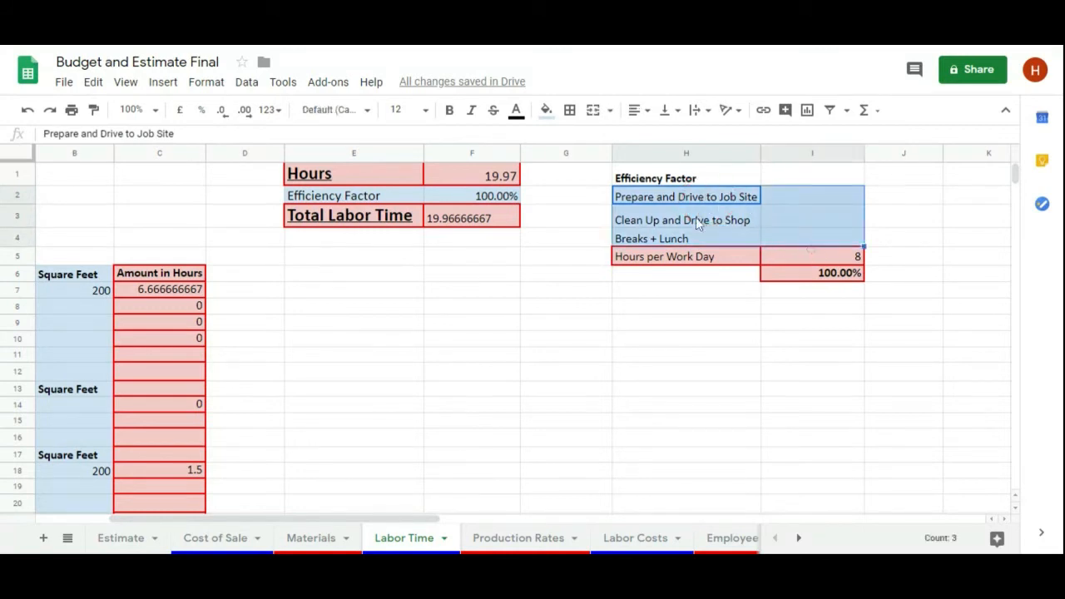
click(667, 198)
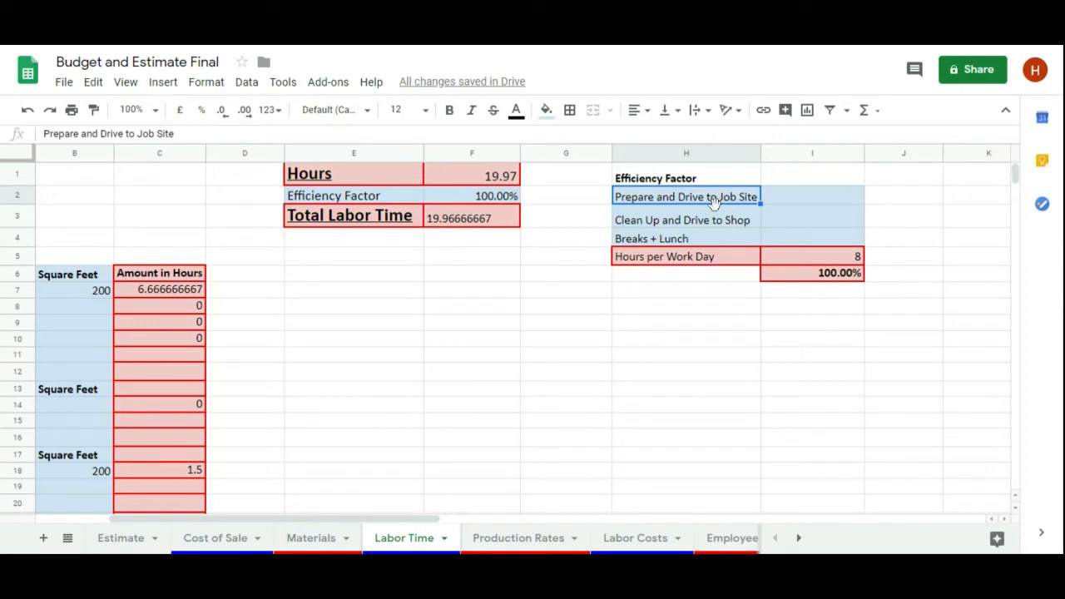
In the Efficiency Factor table, enter 0.5 hours for Prepare and Drive to Job Site and check the Hours per Work Day source.
click(786, 199)
text(0.)
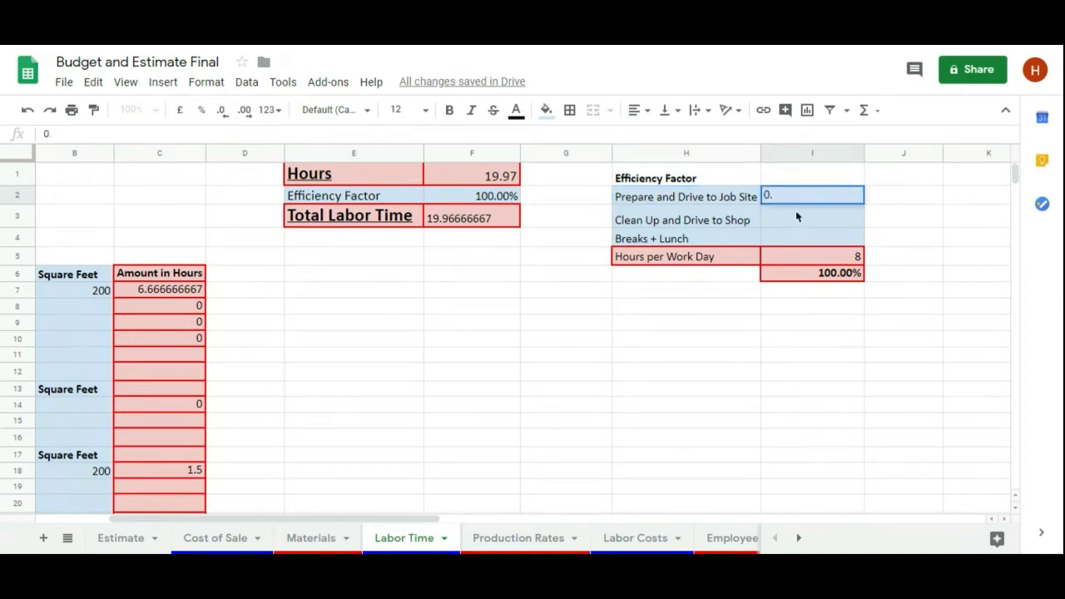
text(5)
key(Return)
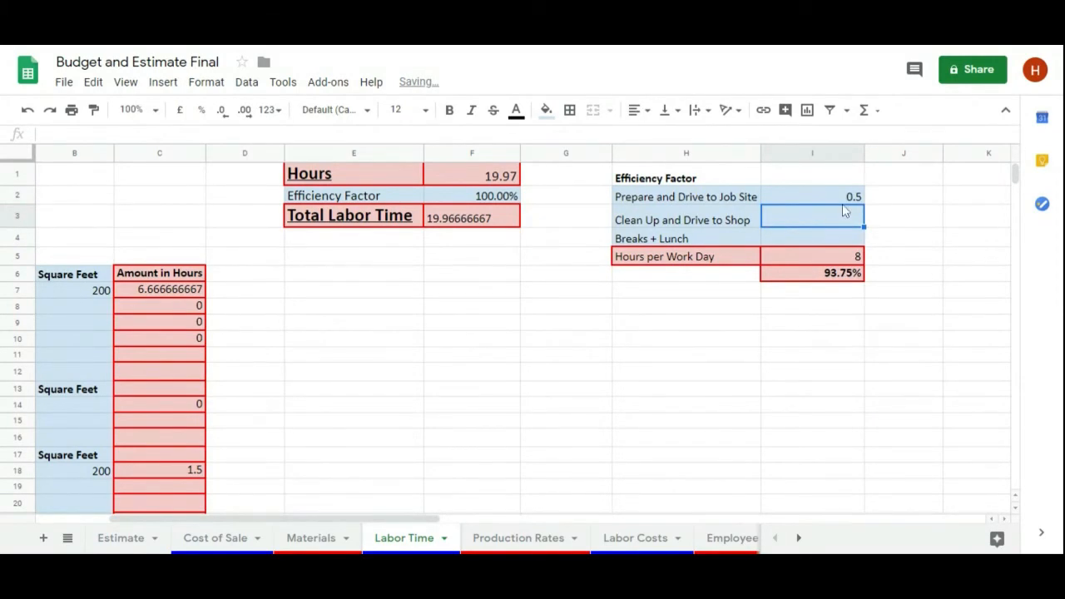
click(853, 260)
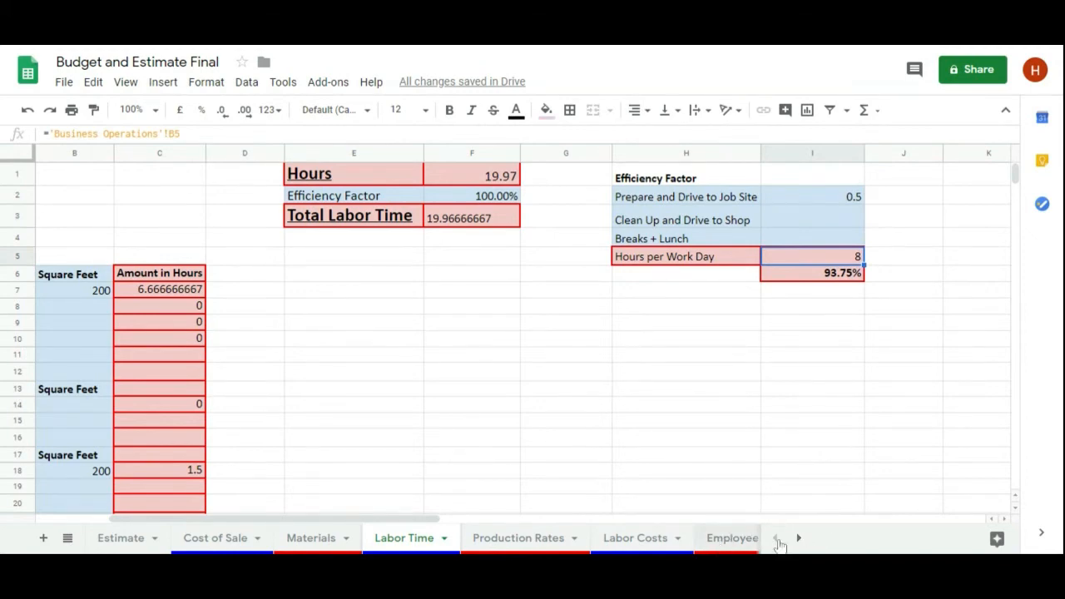
Enter 0.5 hours for Clean Up and Drive to Shop and 1 hour for Breaks + Lunch.
click(853, 220)
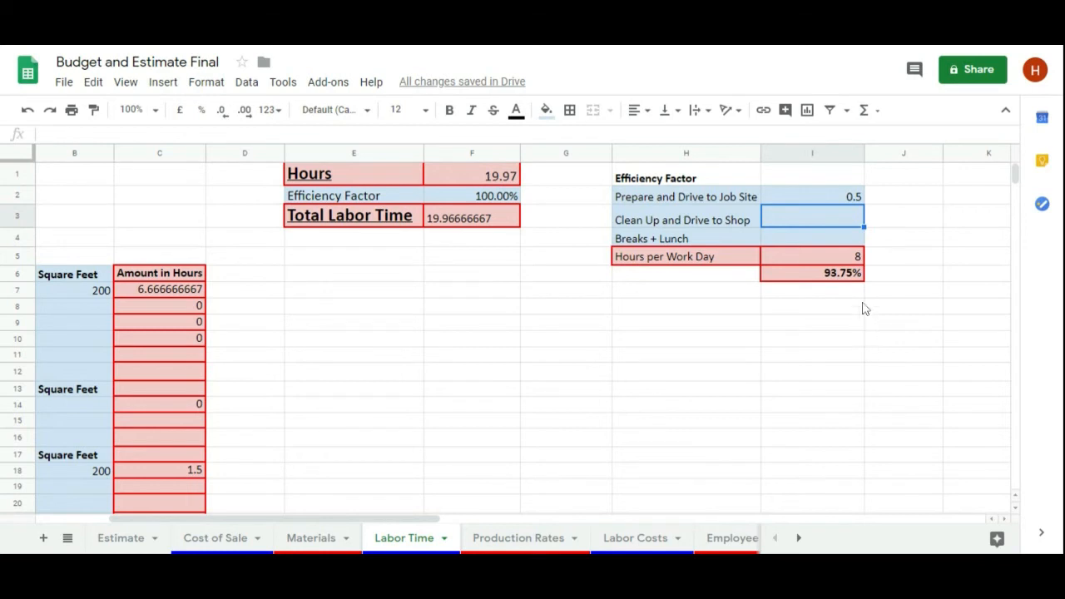
text(0.5)
key(Return)
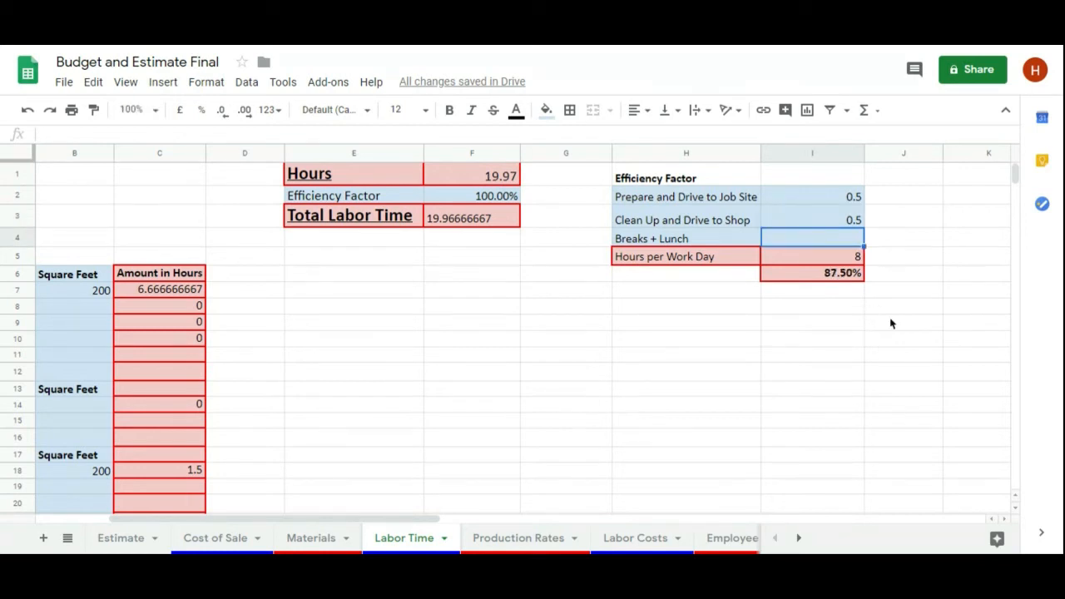
text(1)
key(Return)
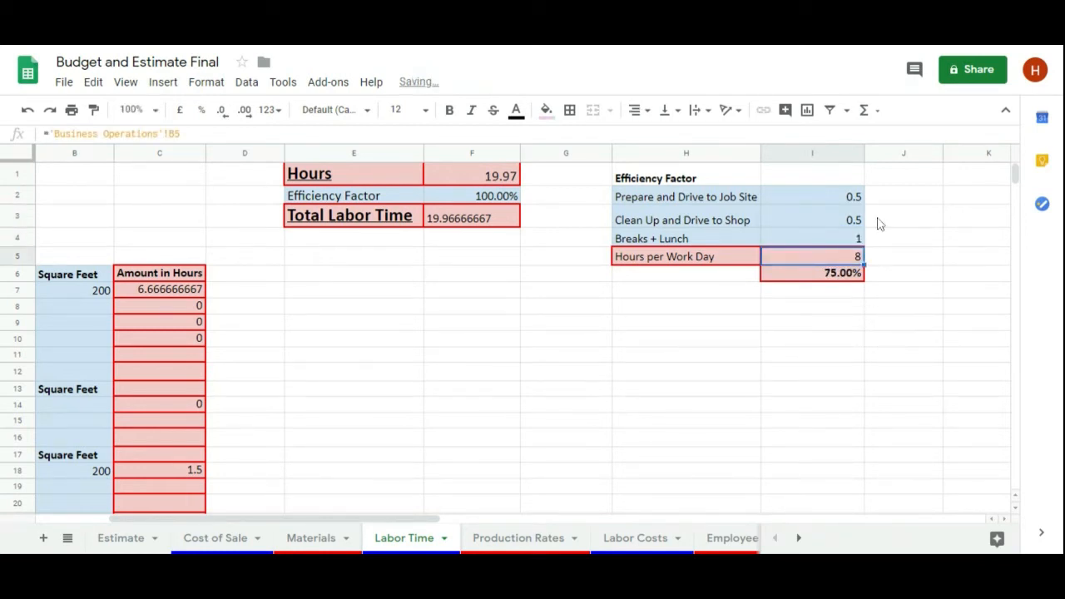
Check the Efficiency Factor table's resulting percentage formula and set the Efficiency Factor above Total Labor Time to 75%.
click(835, 275)
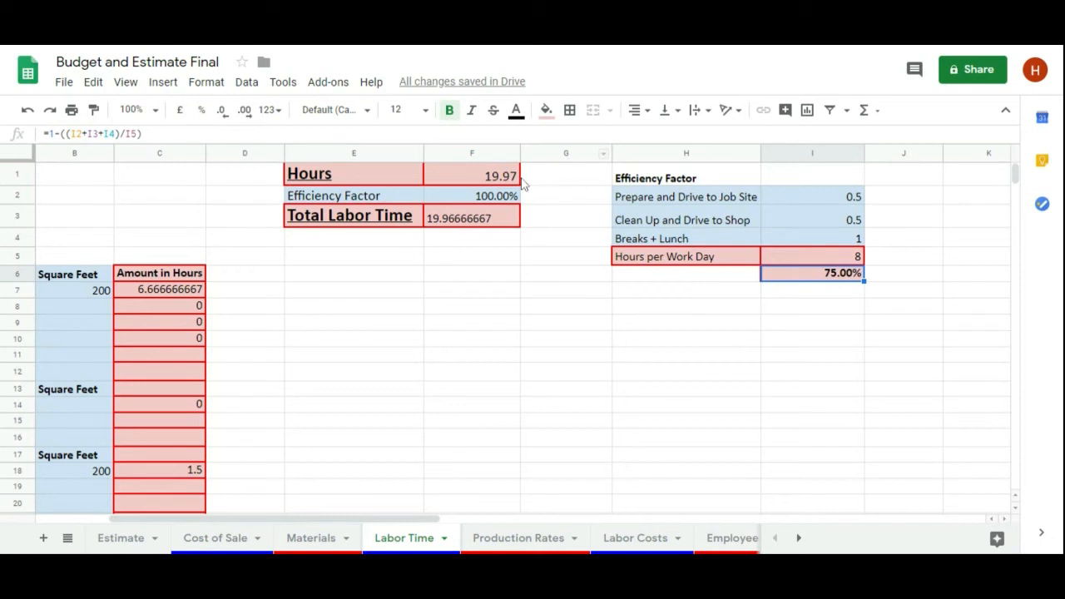
click(456, 199)
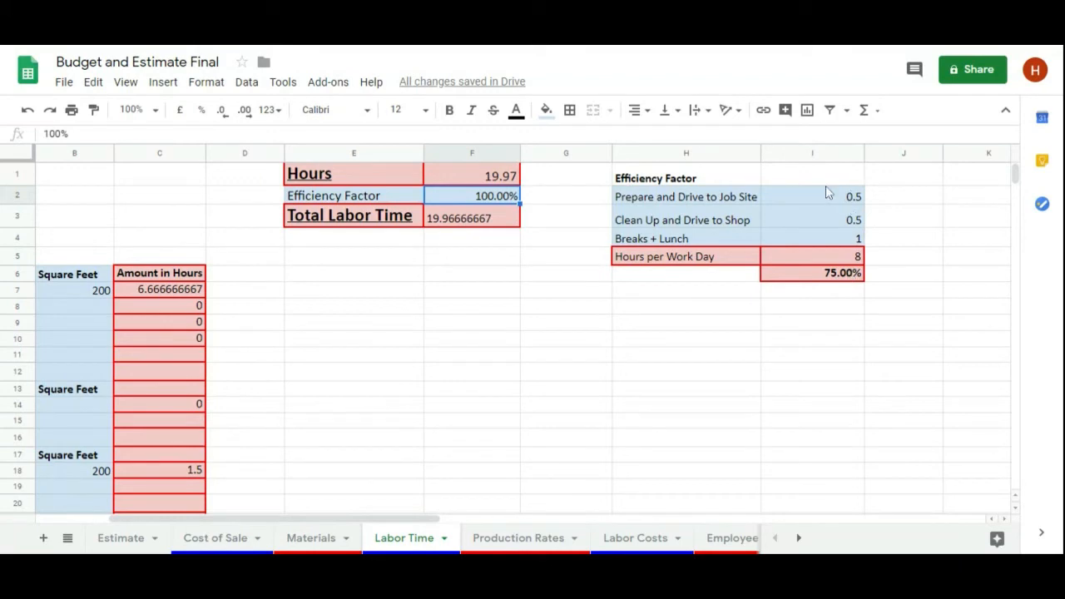
text(75)
key(Return)
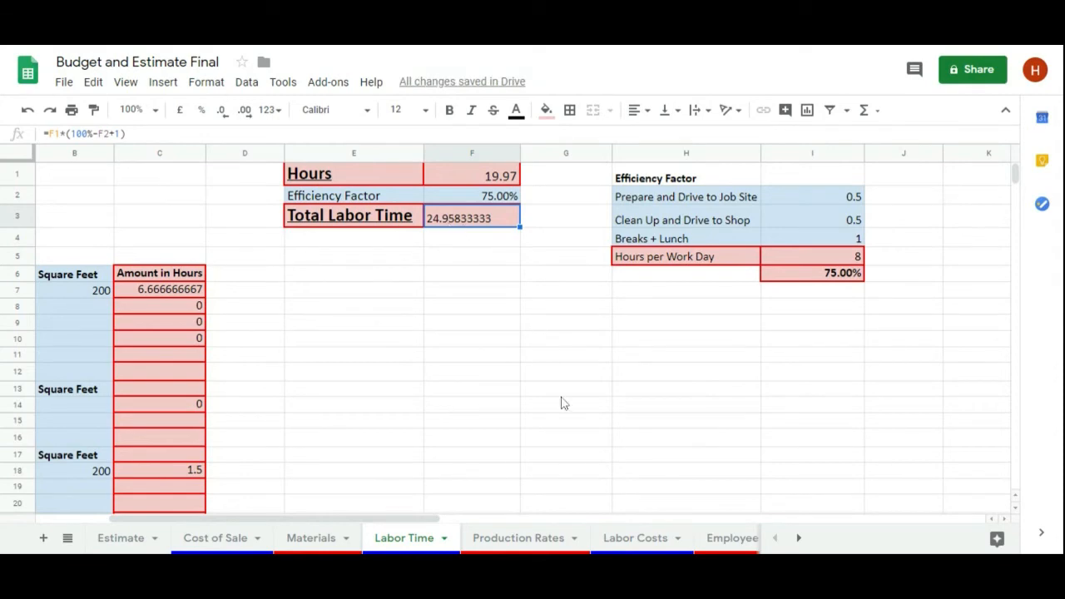
Examine the Owner's salary total on the Labor Costs sheet and the labor and overhead figures on the Estimate sheet.
click(309, 520)
drag(309, 521, 107, 521)
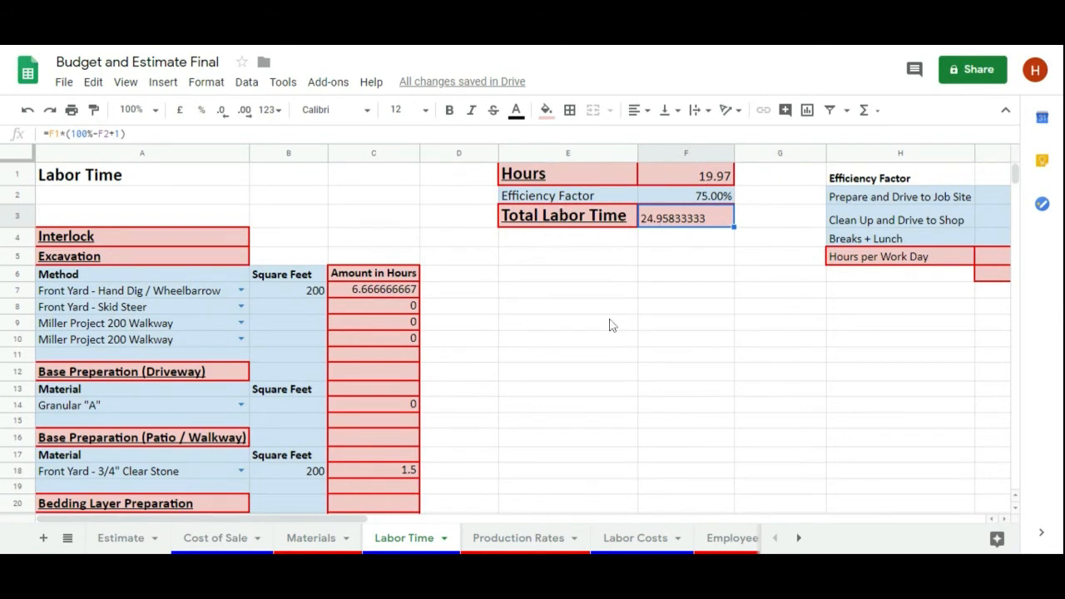
click(635, 537)
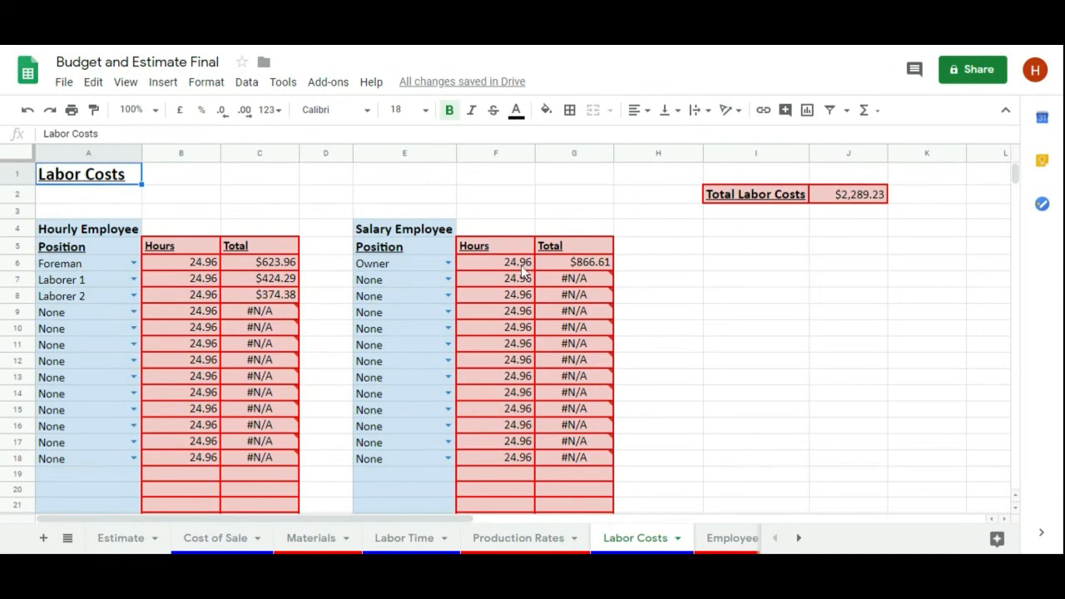
click(593, 266)
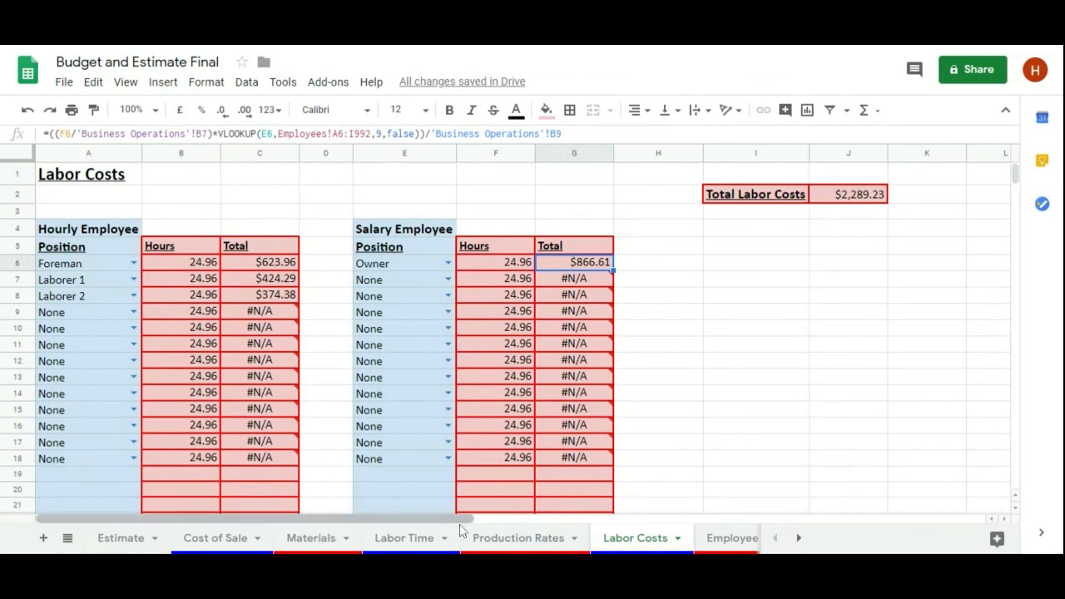
click(124, 539)
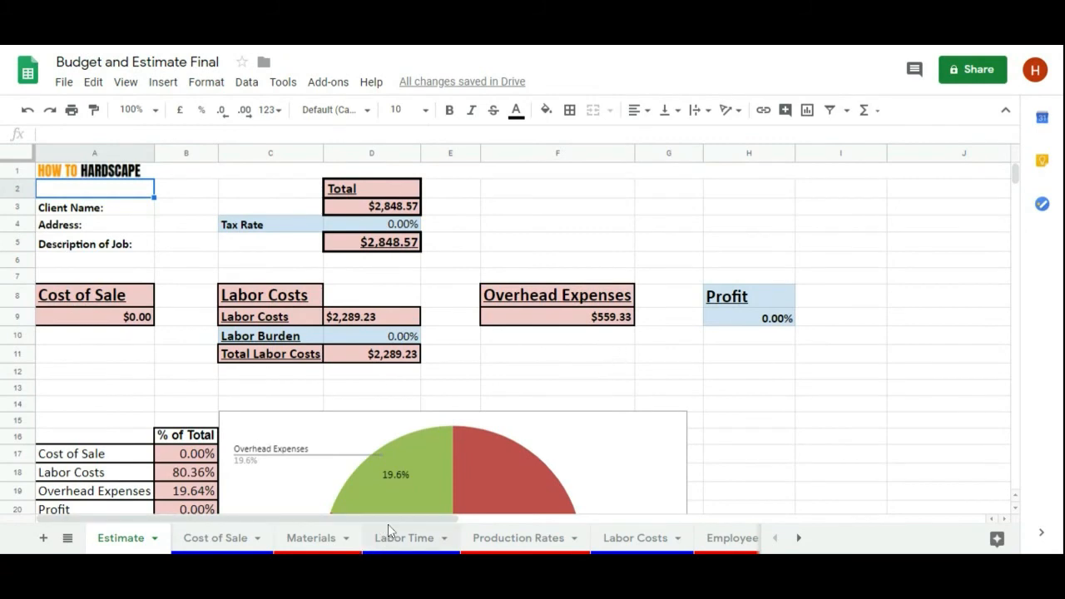
On the Business Operations sheet, set the Number of Operating Crews to 2.
click(799, 537)
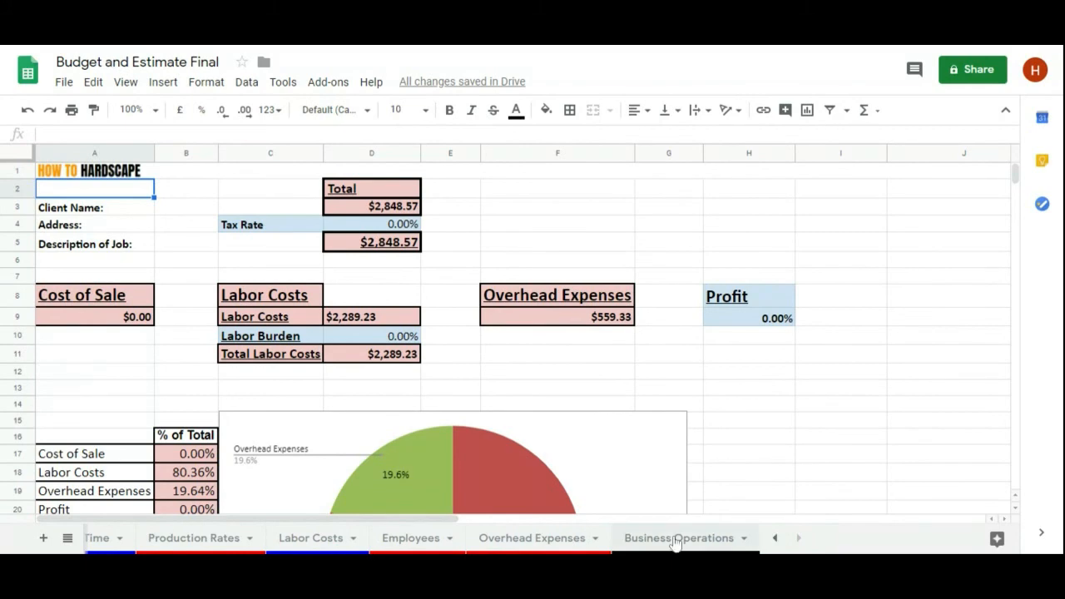
click(677, 541)
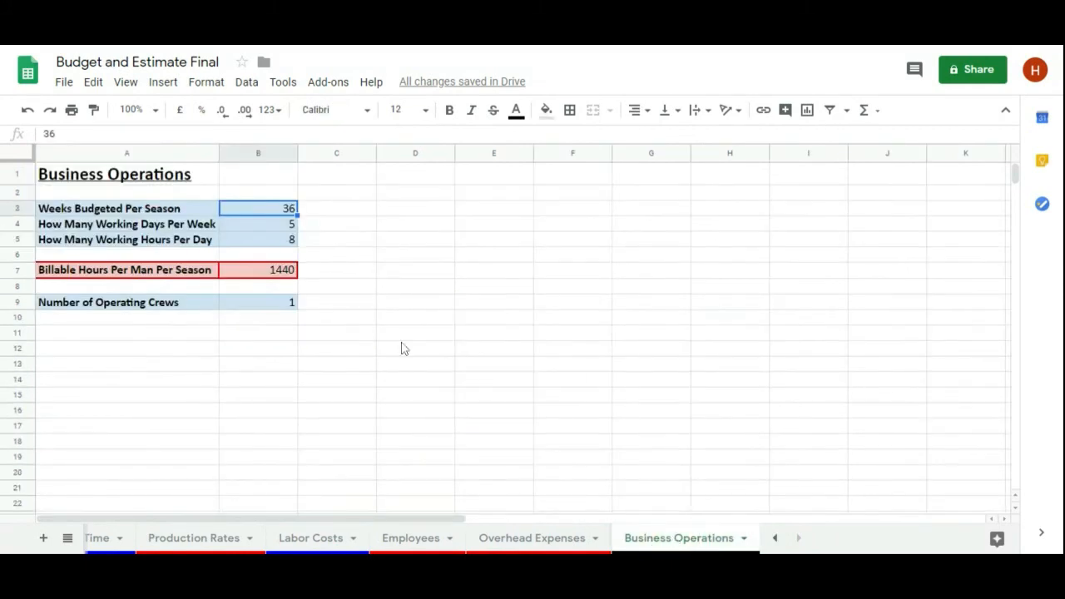
click(292, 306)
text(2)
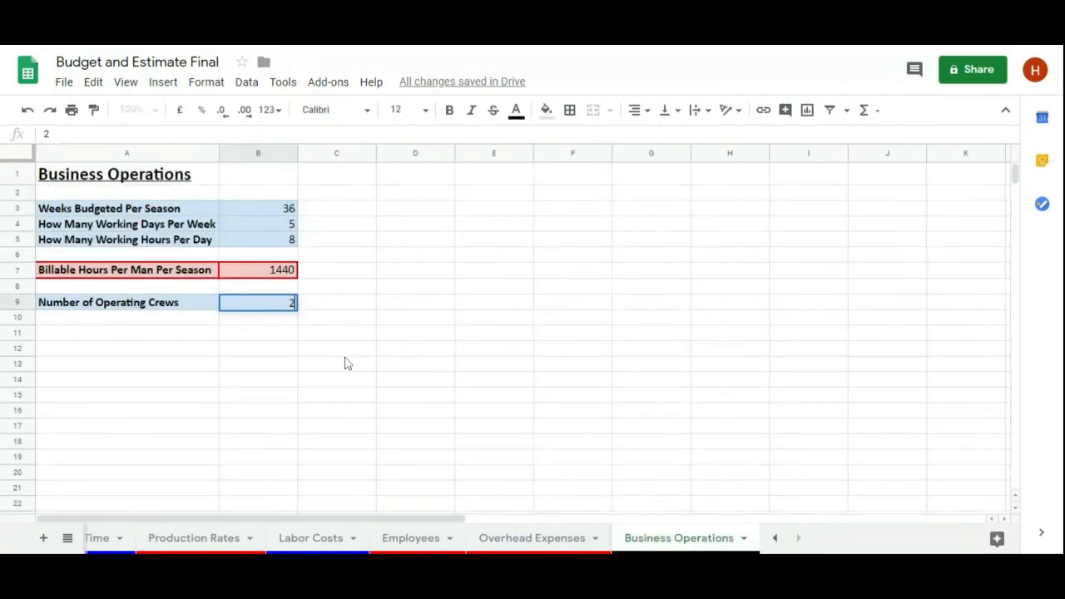
key(Return)
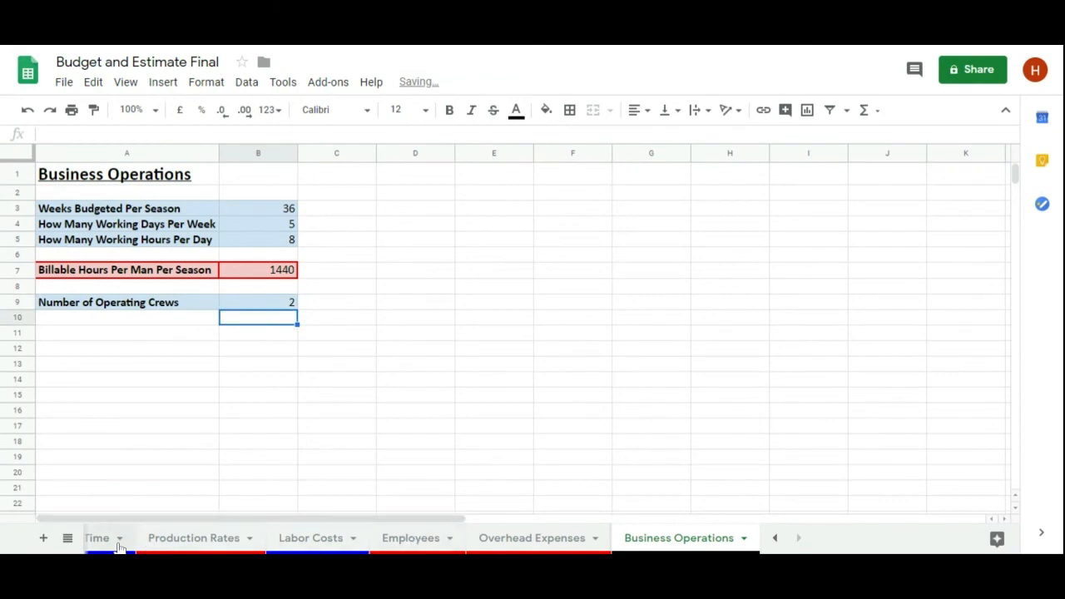
Review how the crew count affects the Estimate and Labor Costs sheets, and return to the Labor Time sheet.
click(775, 538)
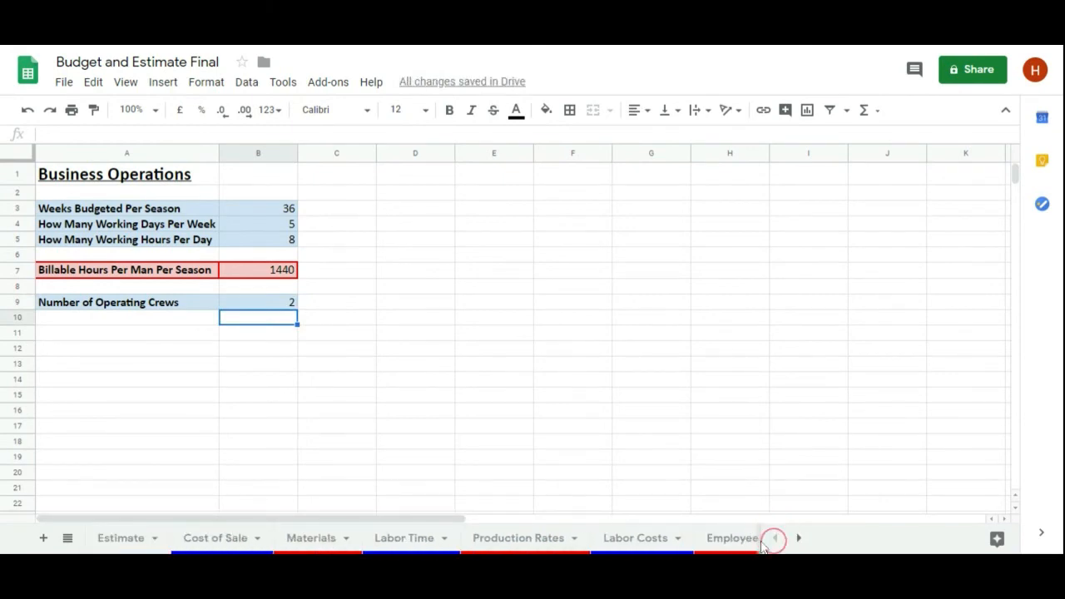
click(140, 537)
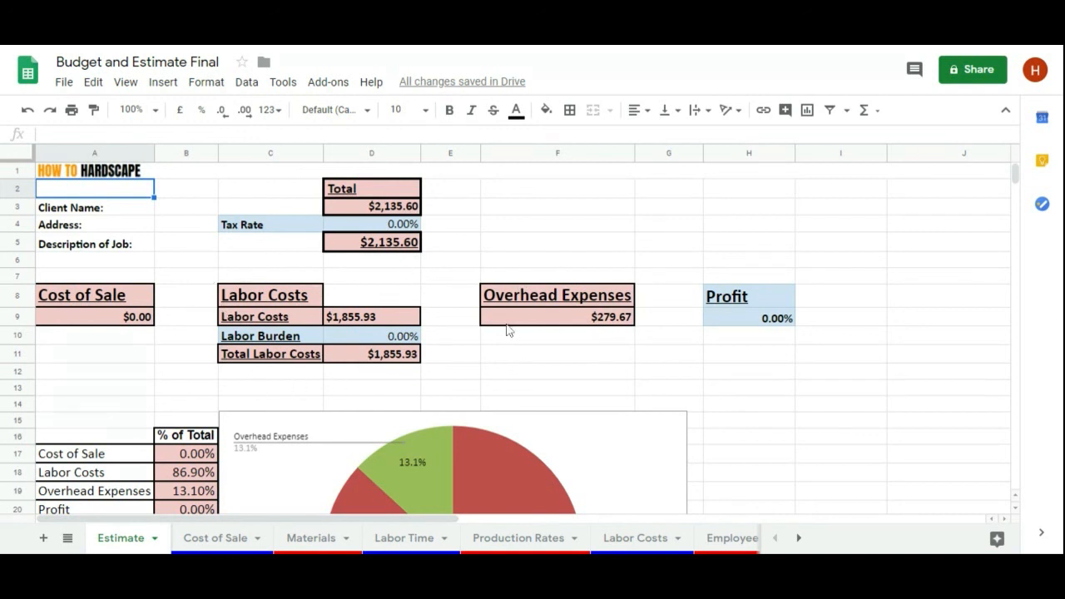
click(651, 538)
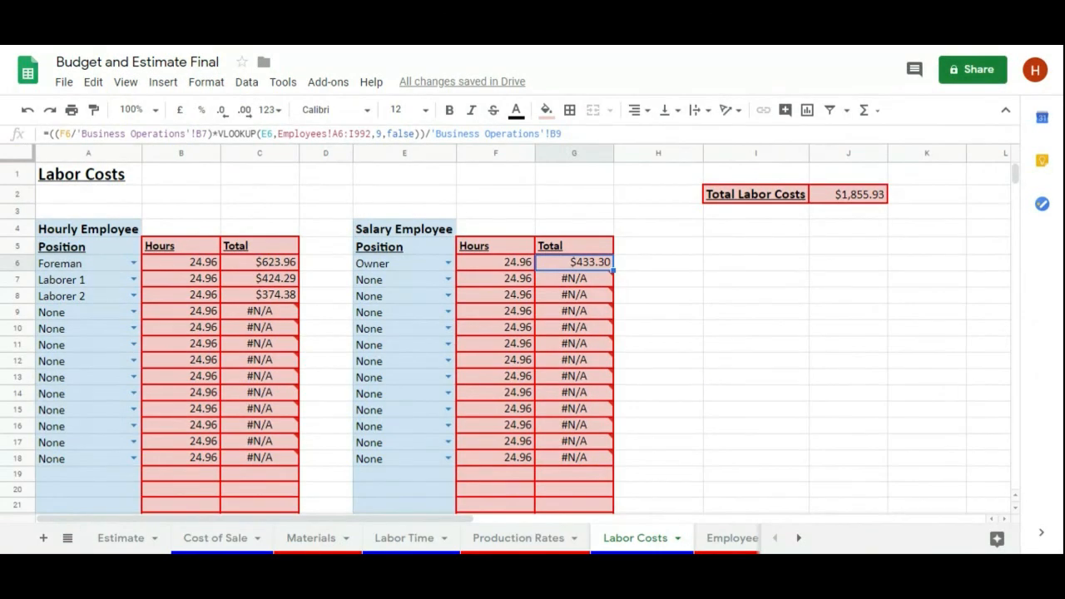
click(407, 538)
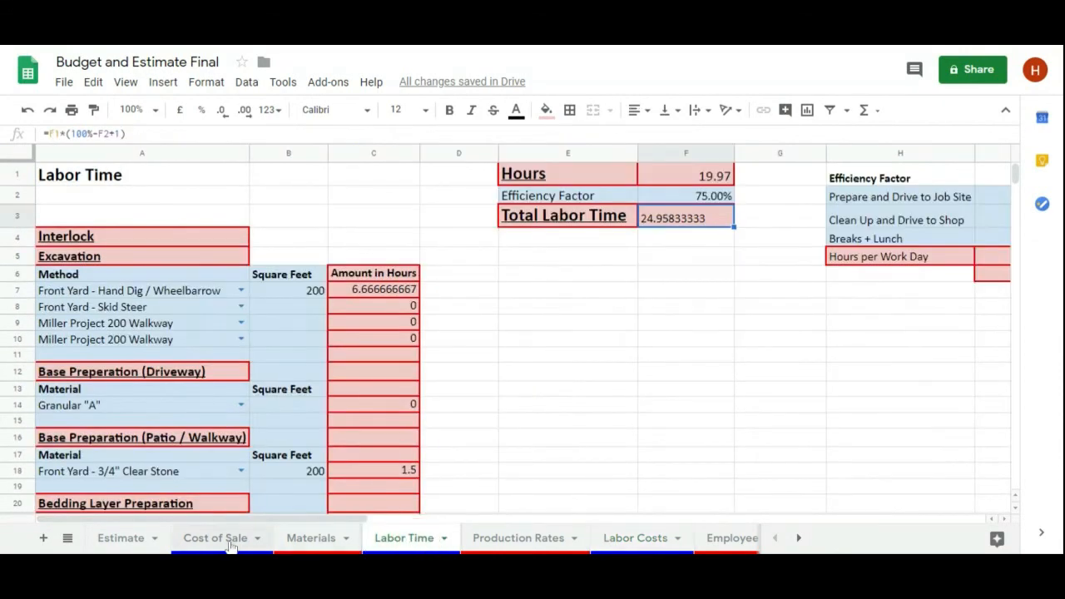
click(125, 539)
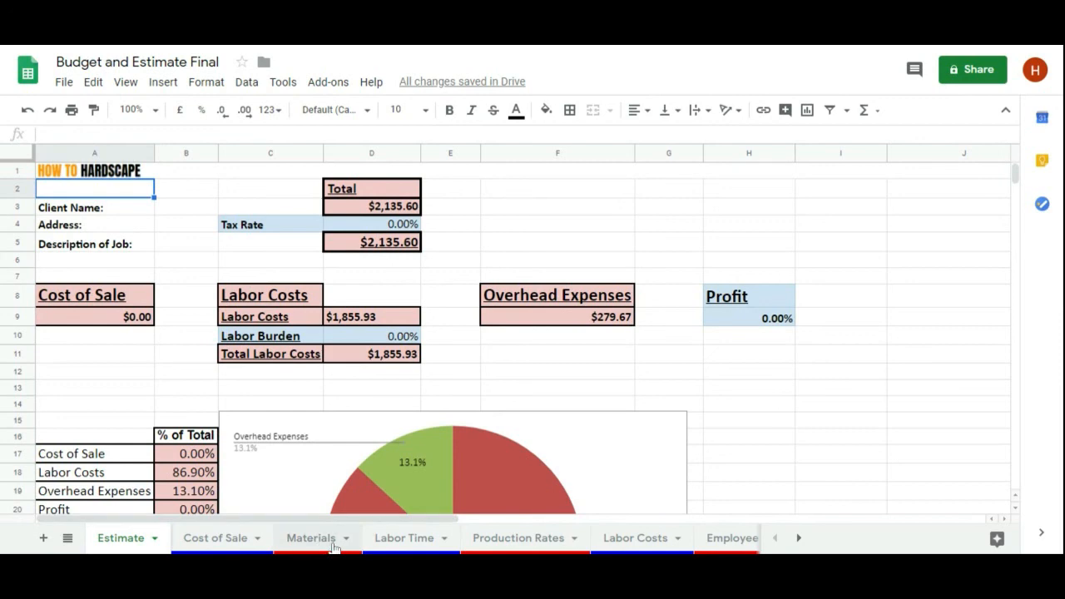
click(402, 541)
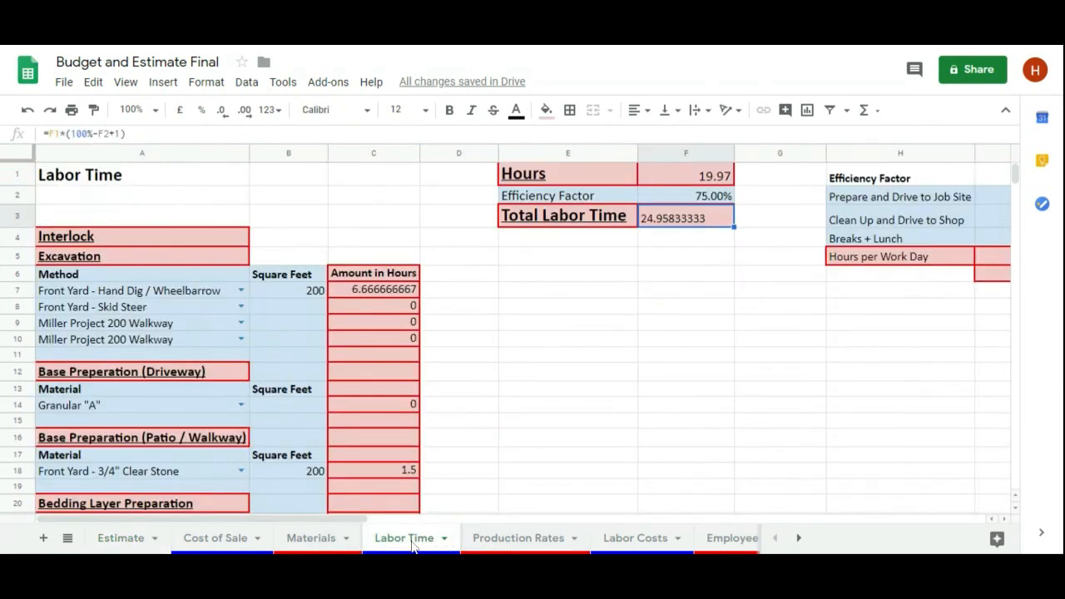